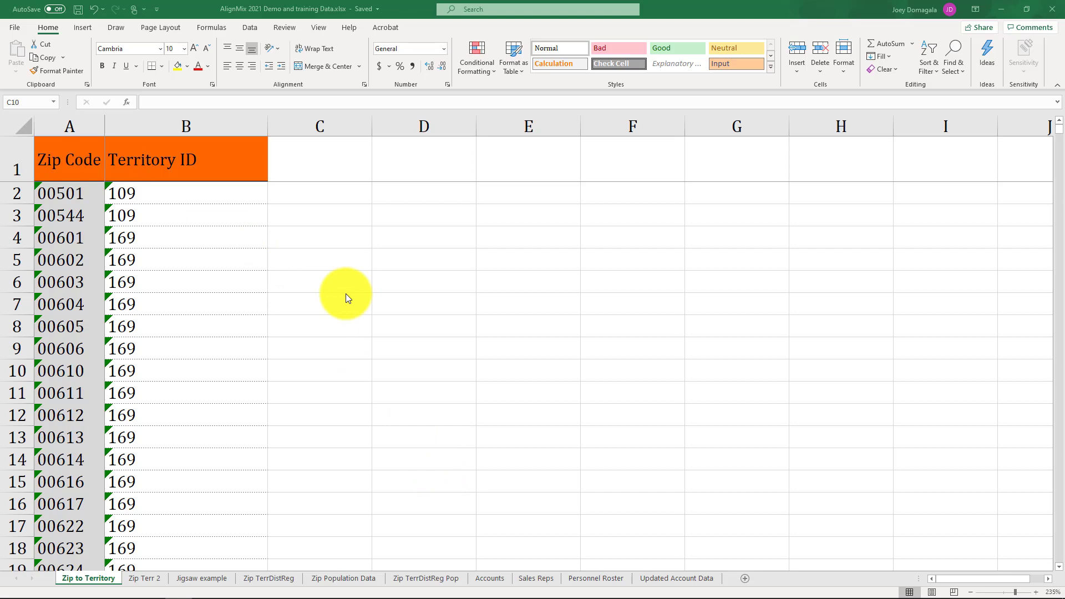
Step: Examine the Zip Code and Territory ID columns of the Zip to Territory worksheet, and switch to AlignMix
left_click(200, 124)
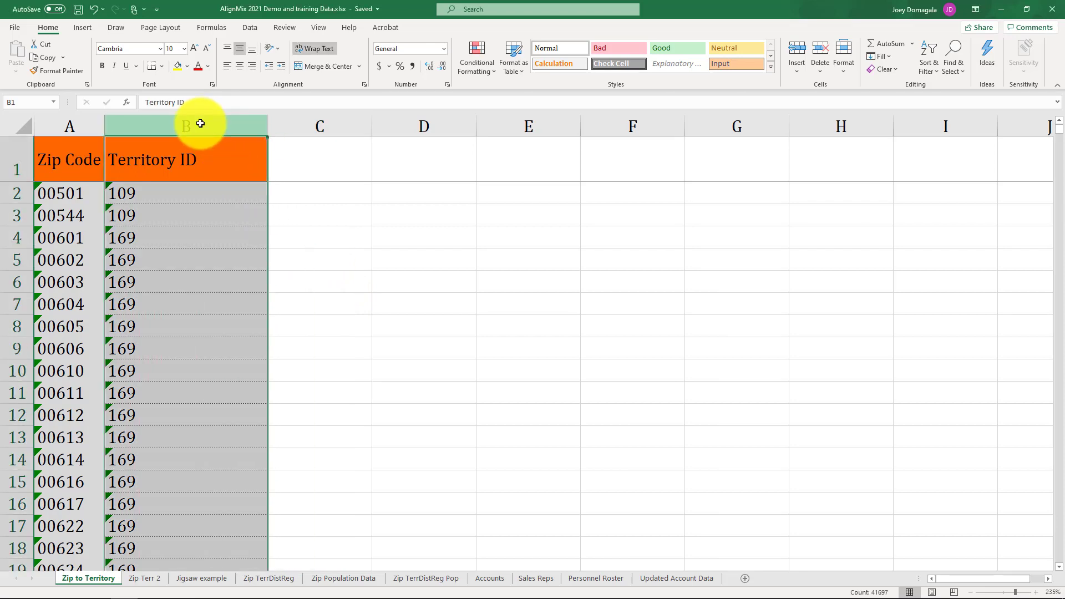
left_click(307, 275)
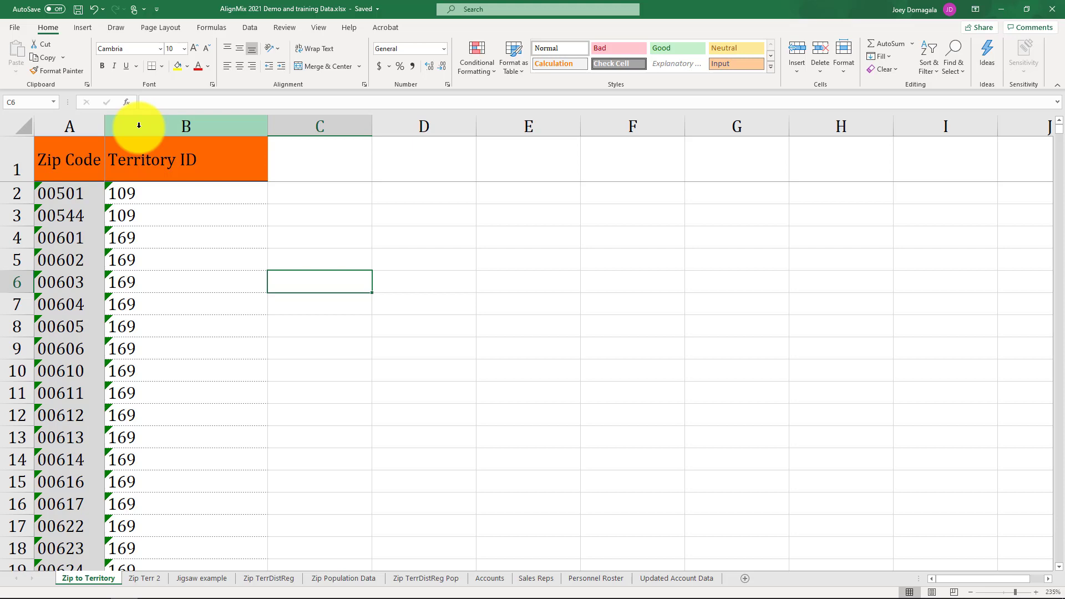
left_click(1003, 11)
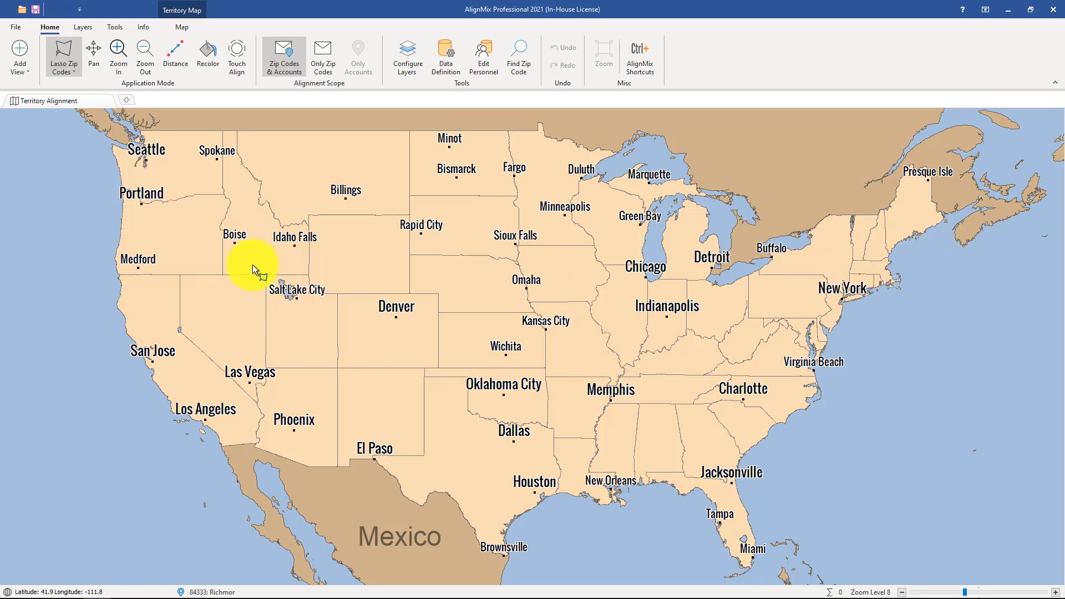
Step: Start importing your own data from the workbook AlignMix 2021 Demo and training Data.xlsx on the Desktop
left_click(14, 24)
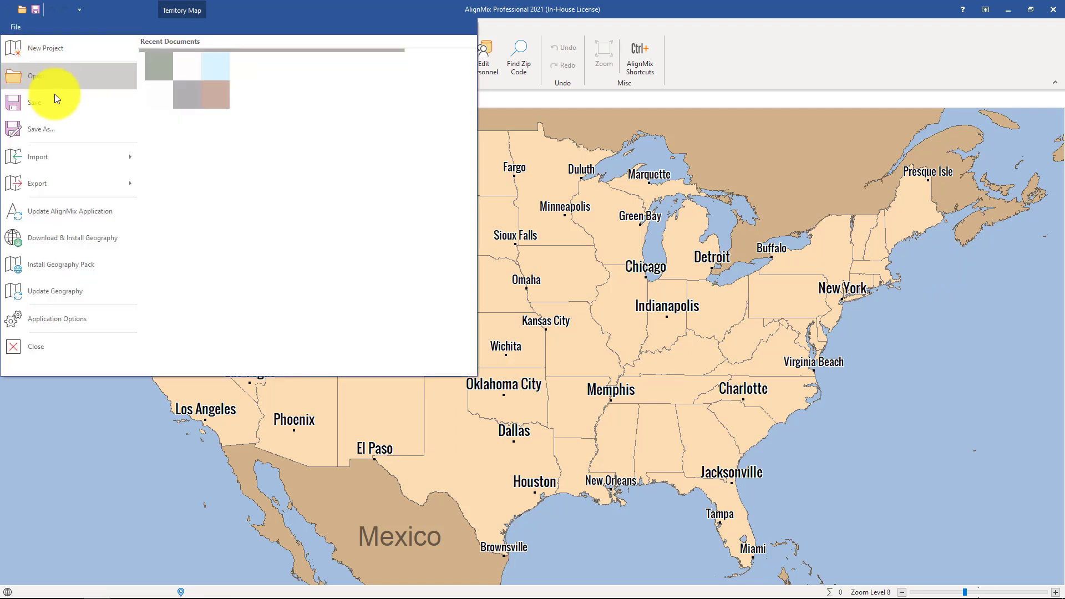
mouse_move(64, 148)
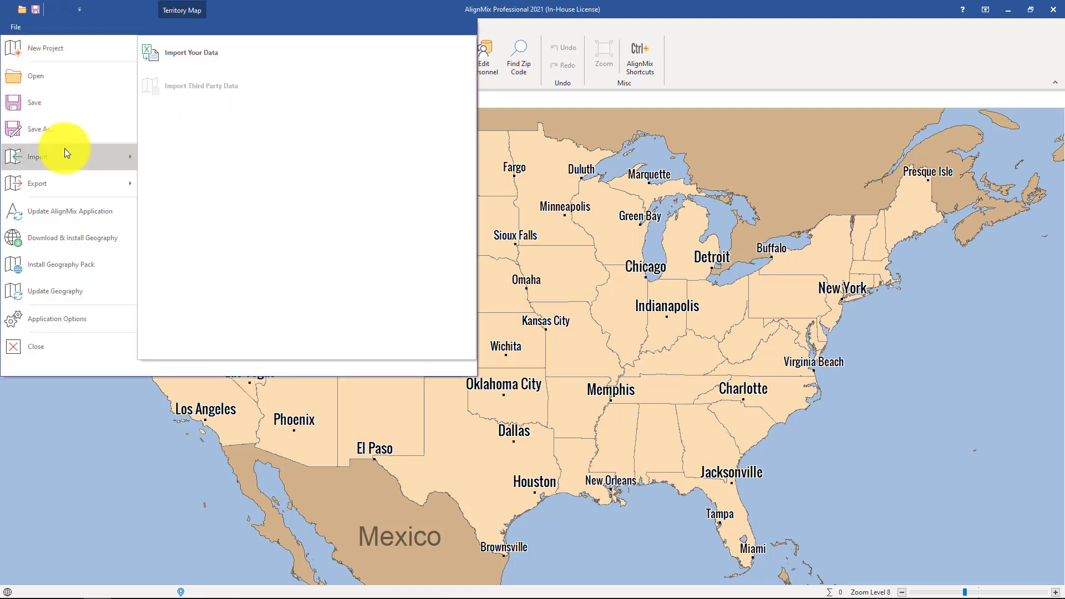
left_click(213, 61)
left_click(465, 301)
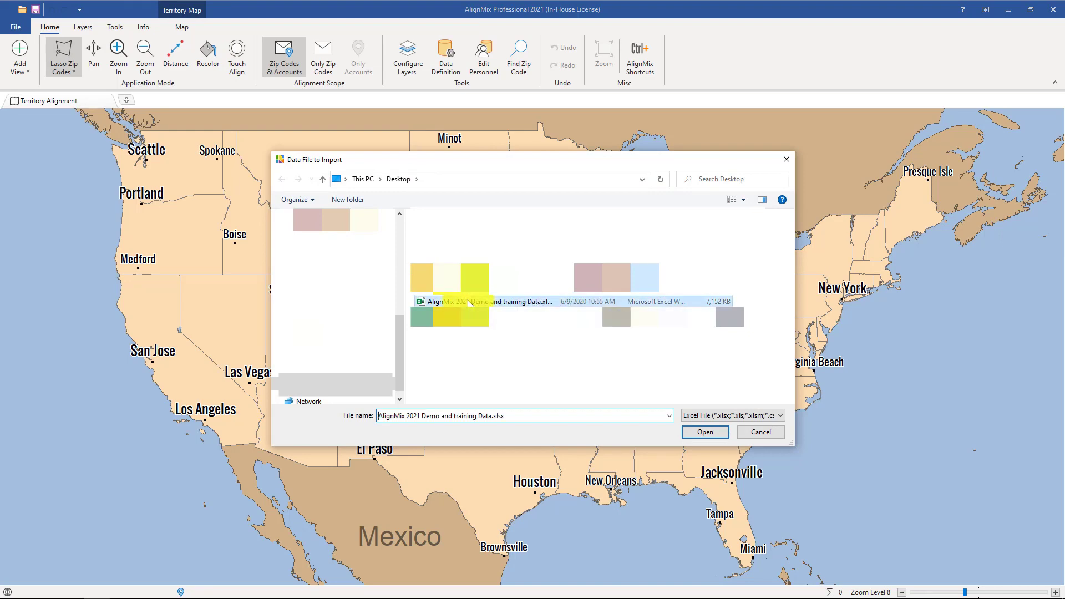
left_click(706, 435)
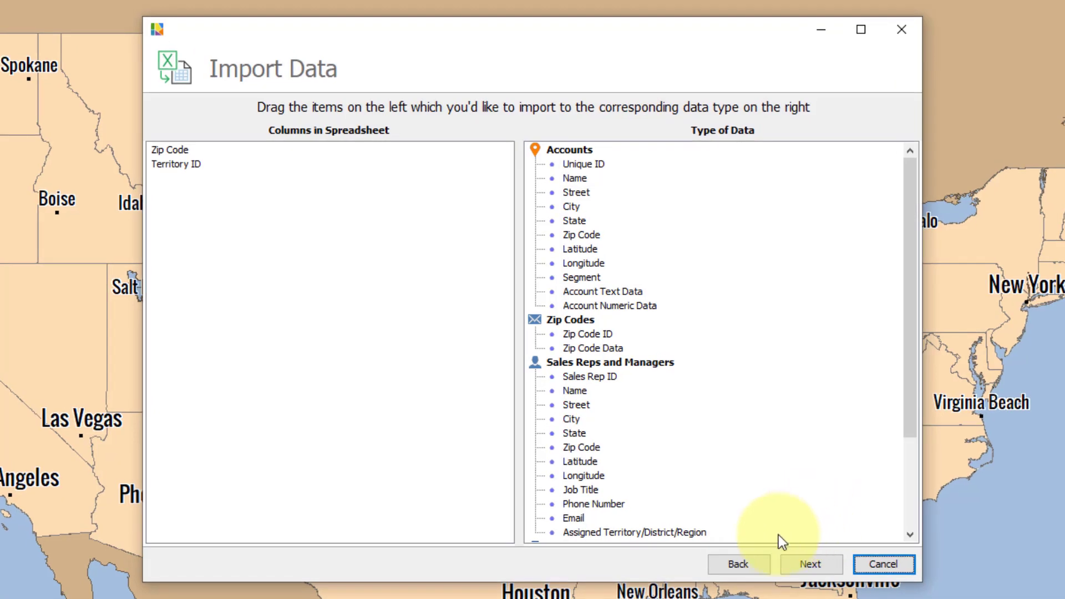
Step: Choose the Zip to Territory worksheet for the import with row 1 as the header row
left_click(747, 561)
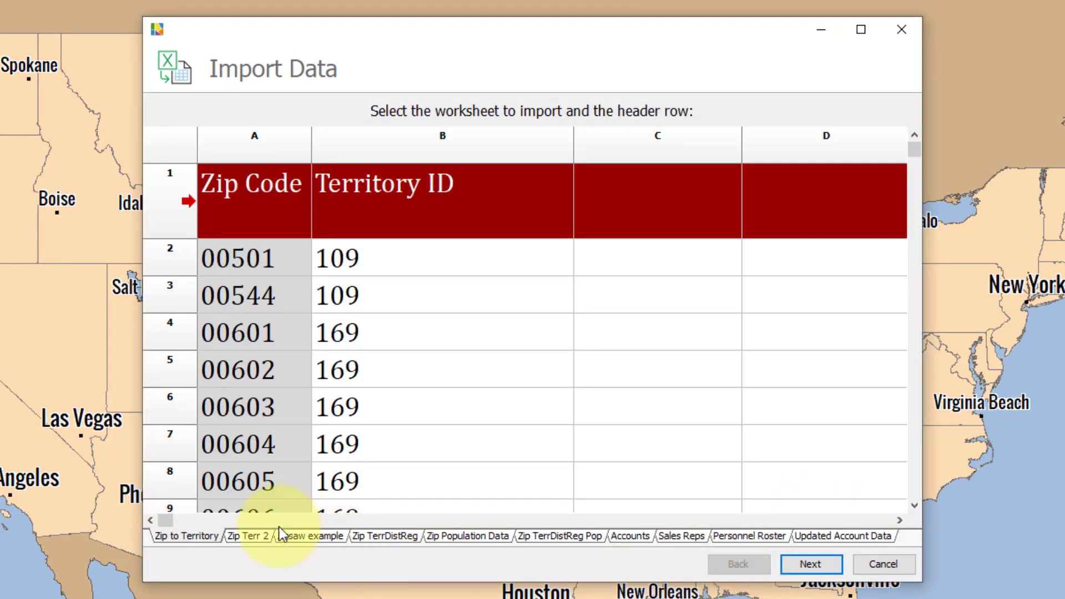
left_click(252, 536)
left_click(339, 537)
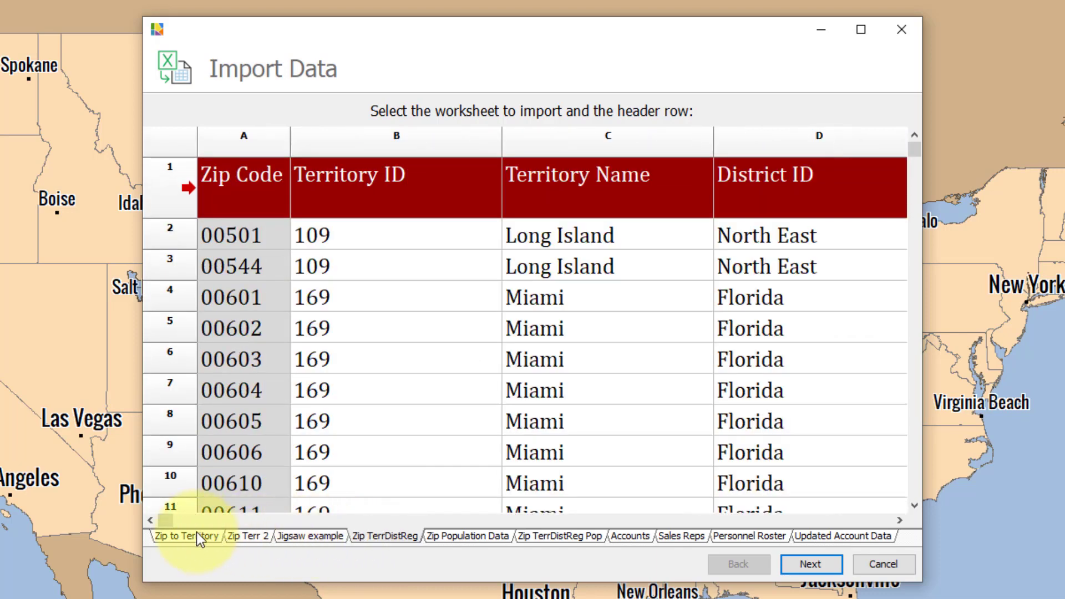
left_click(194, 537)
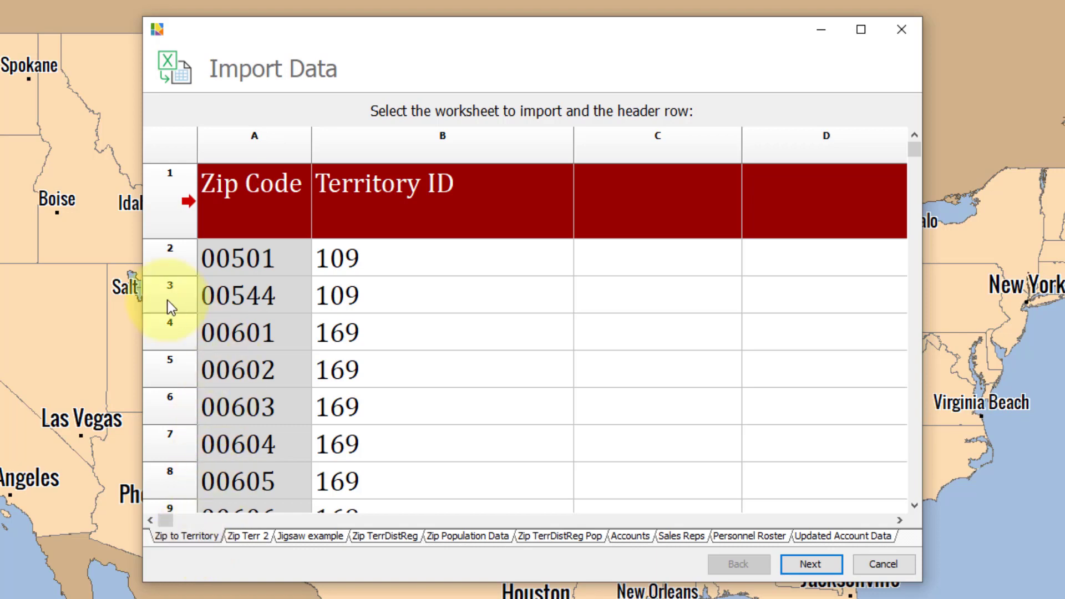
left_click(169, 258)
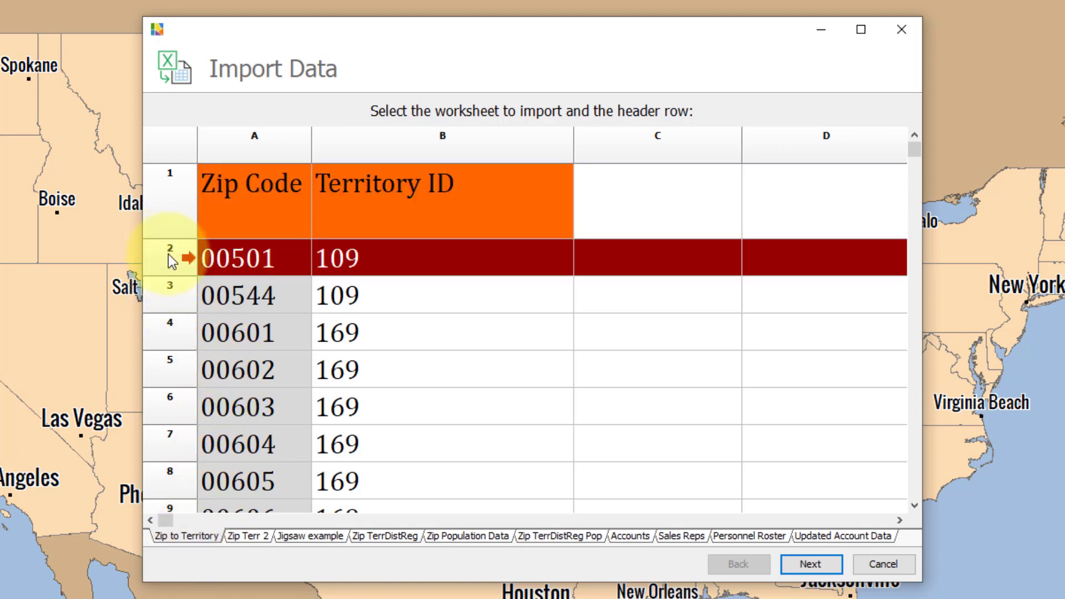
left_click(165, 289)
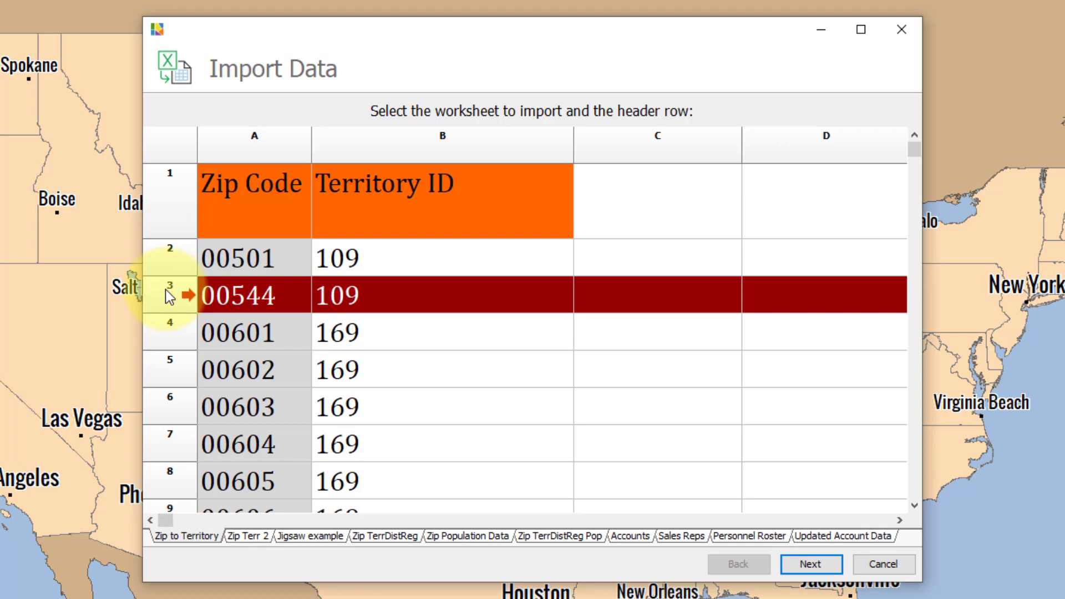
left_click(165, 210)
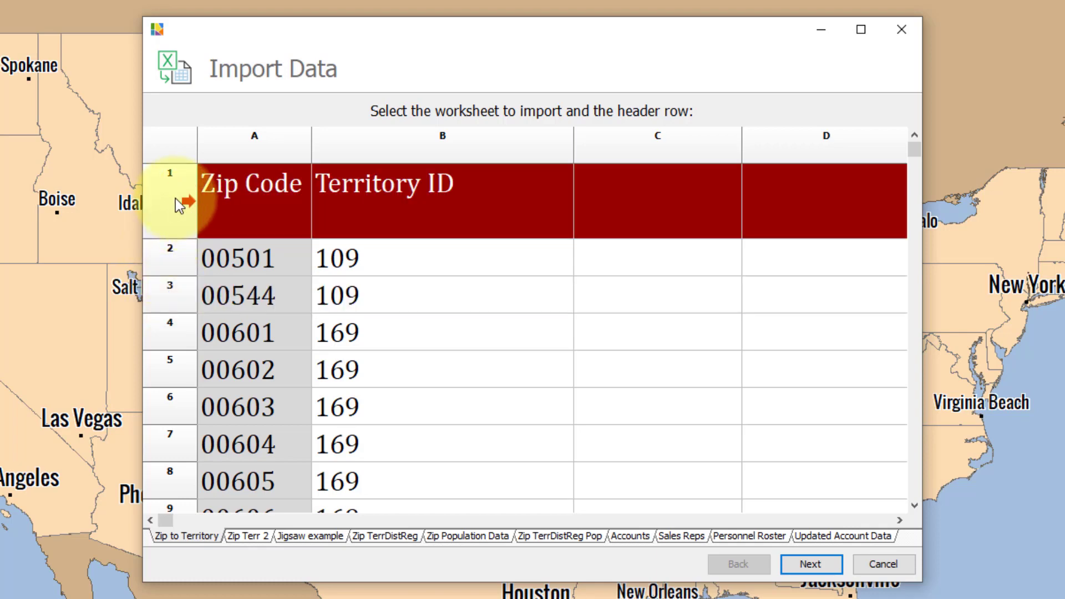
left_click(817, 564)
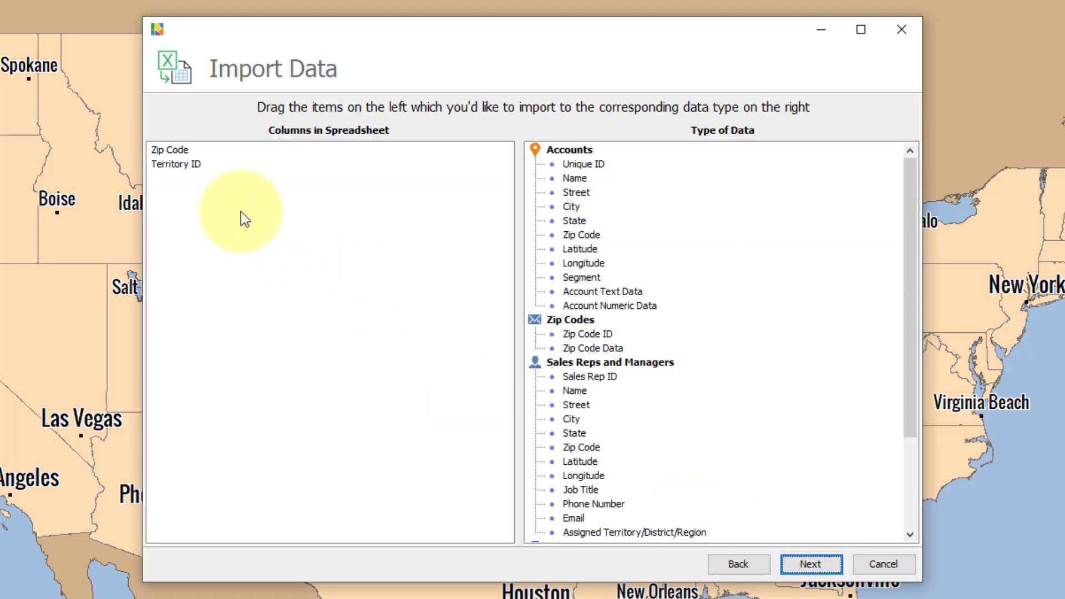
Step: Map the Zip Code column to Zip Code ID under Zip Codes and the Territory ID column to Territory ID under Territory
left_click(185, 167)
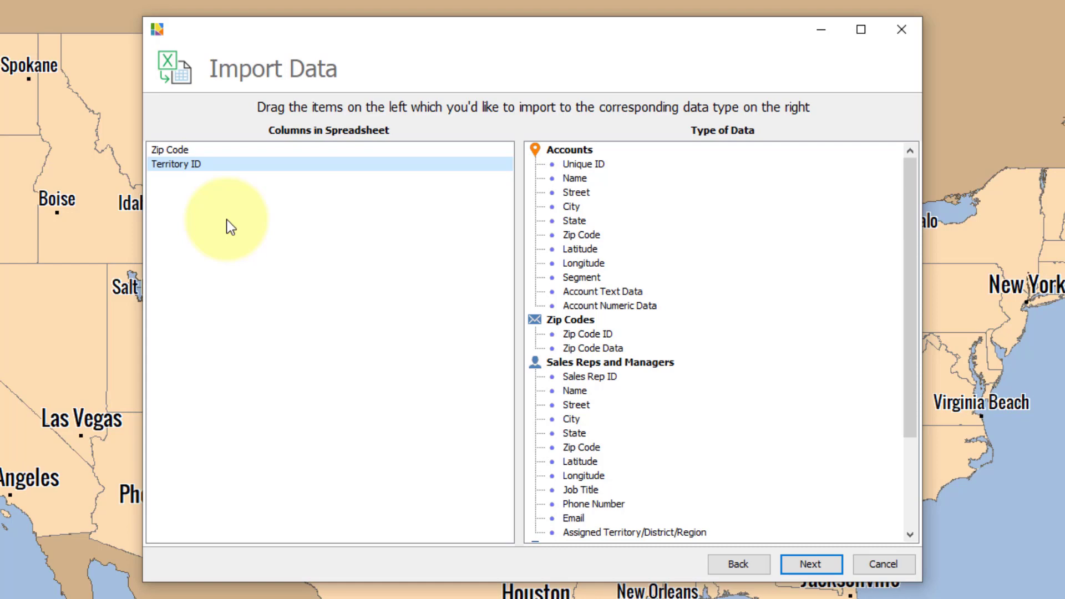
left_click(174, 155)
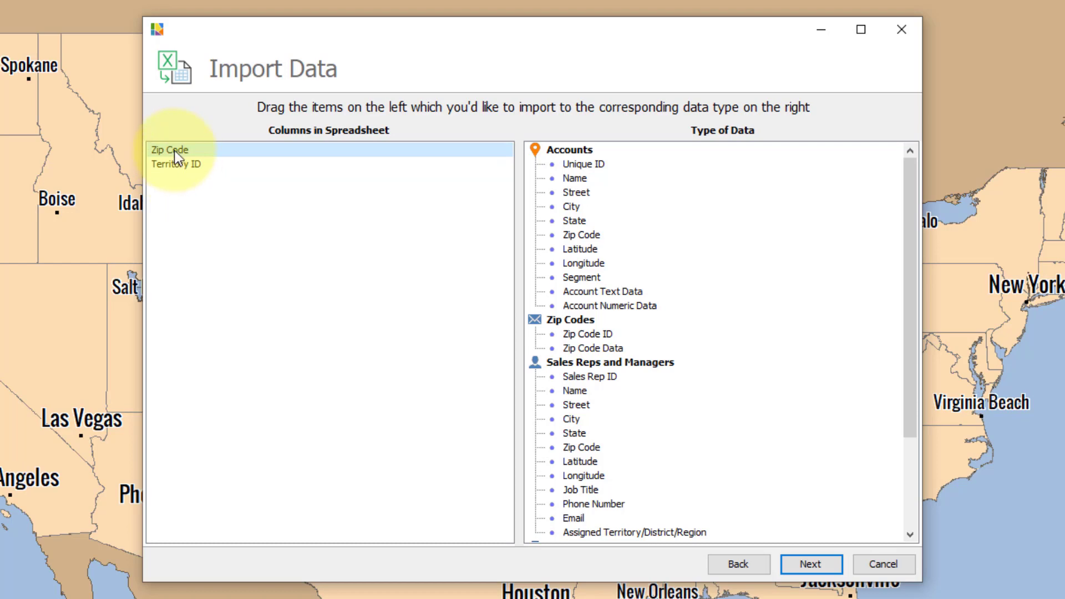
left_click_drag(174, 152, 598, 332)
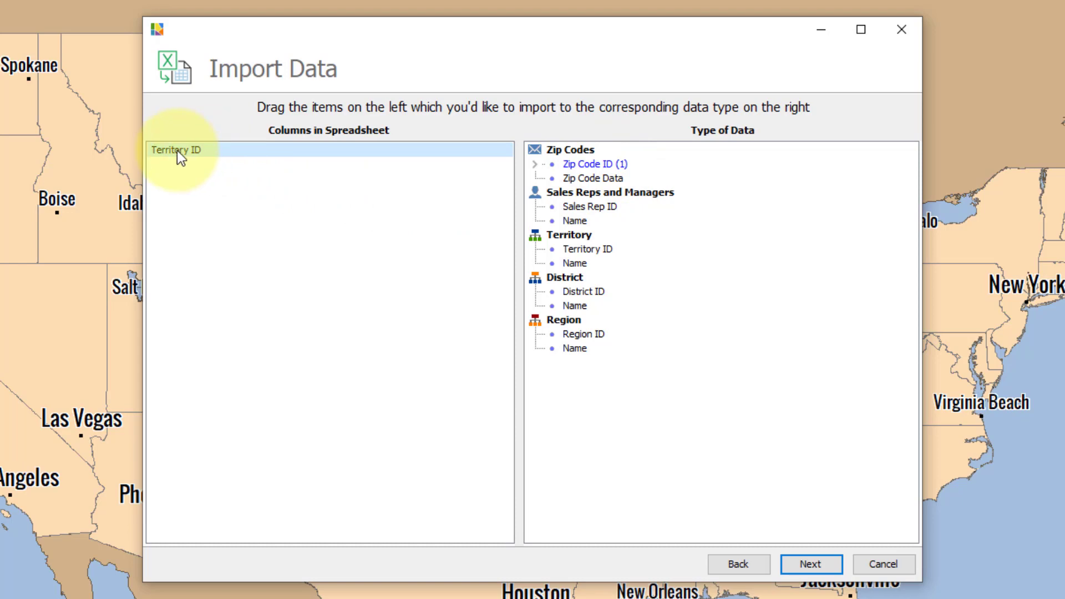
left_click_drag(178, 151, 595, 248)
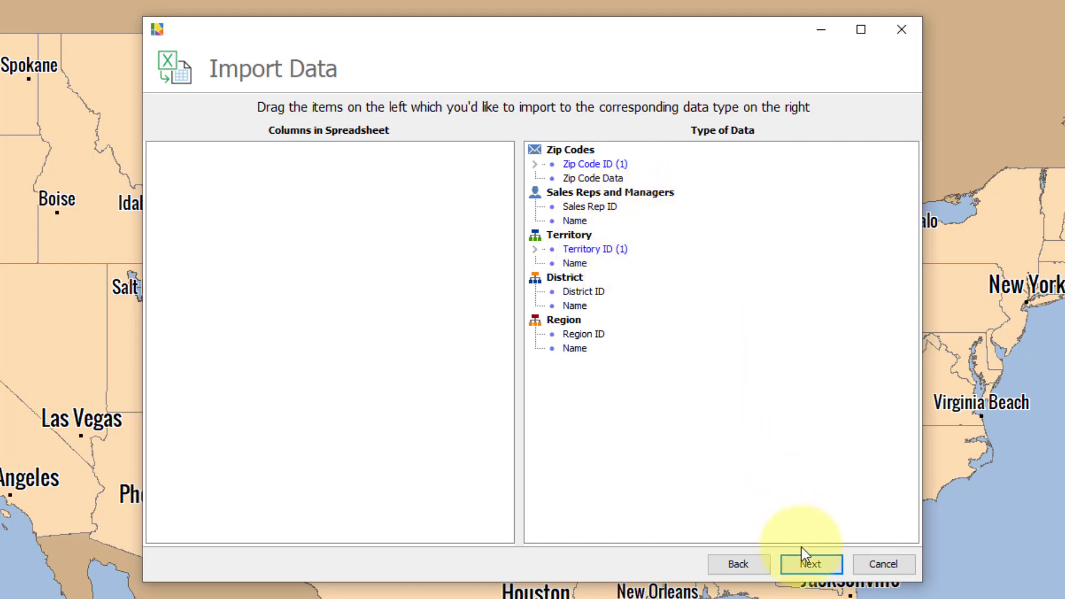
Step: Run the zip-to-territory import using the existing base geography and finish the import wizard
left_click(808, 562)
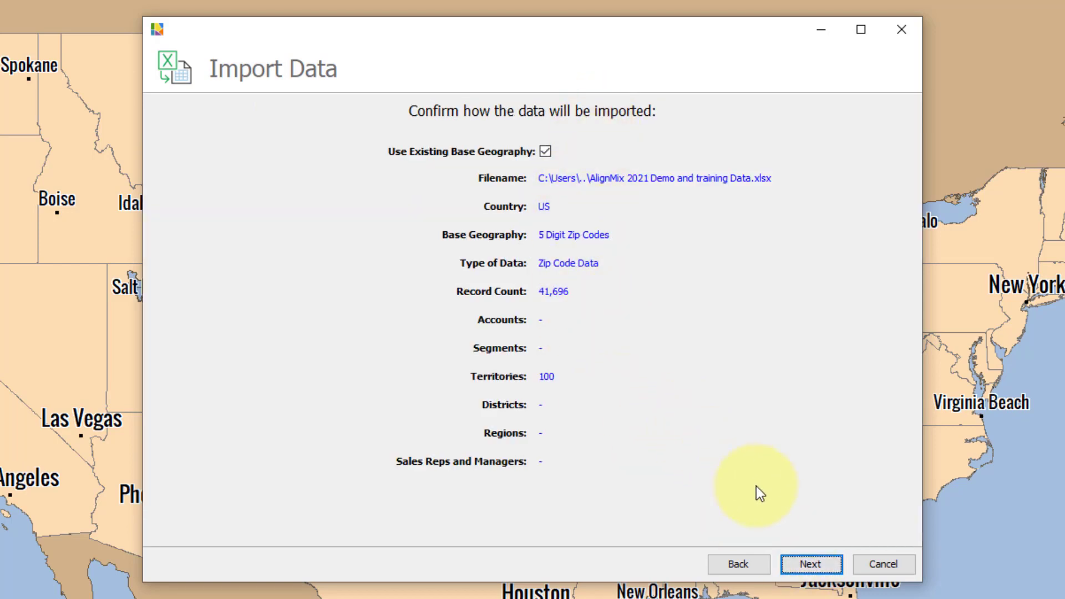
left_click(812, 563)
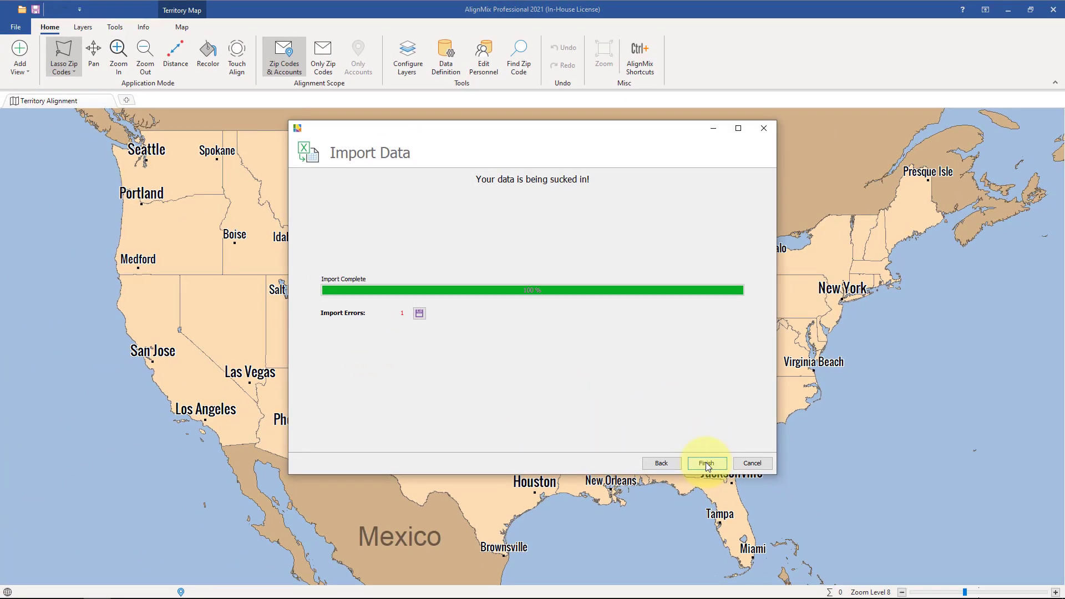
left_click(706, 464)
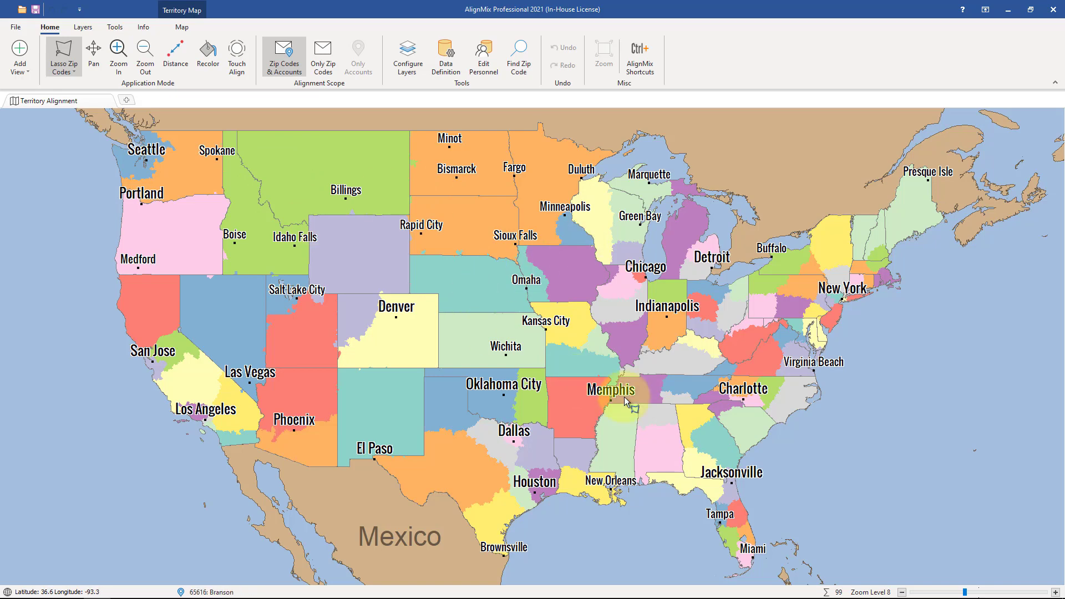
Step: Examine the imported territories on the map, and switch to Excel to view the Jigsaw example worksheet
scroll(465, 265, "up", 2)
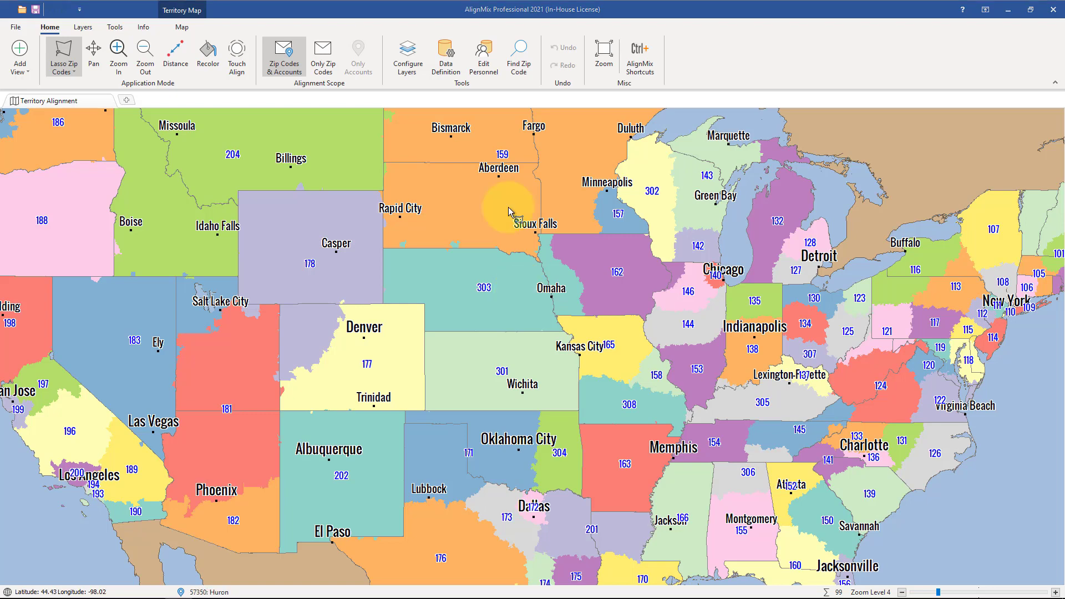
left_click(1008, 9)
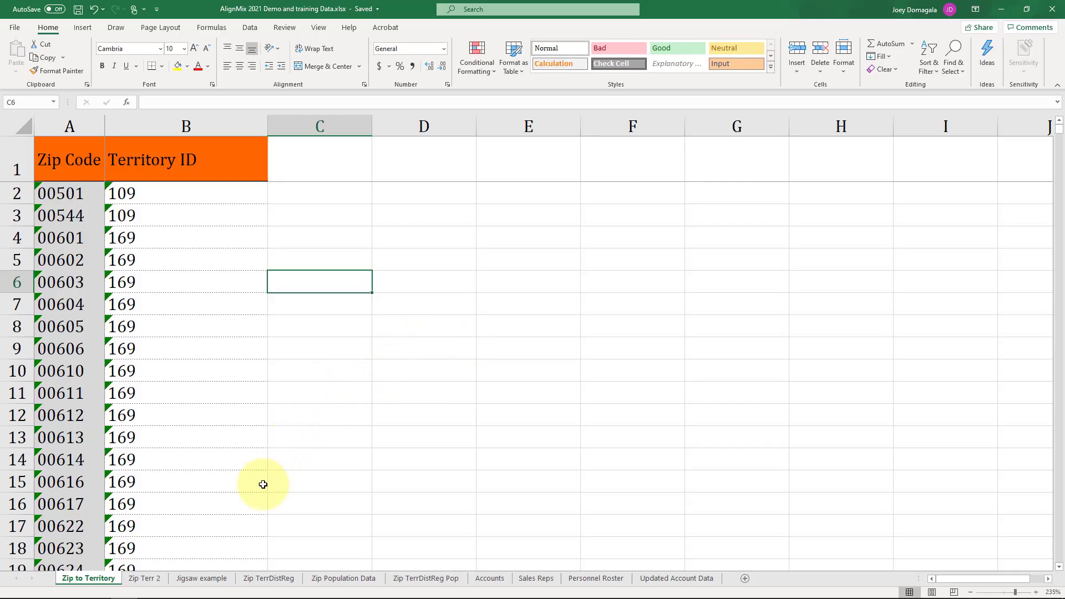
left_click(210, 579)
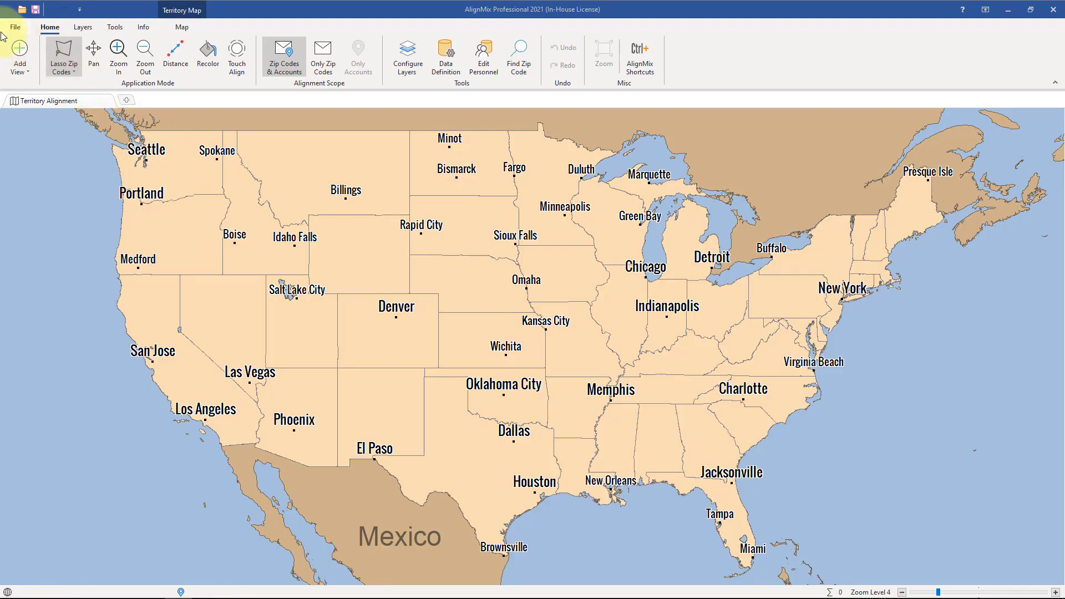
Step: Switch to AlignMix and start a data import from AlignMix 2021 Demo and training Data.xlsx
left_click(15, 28)
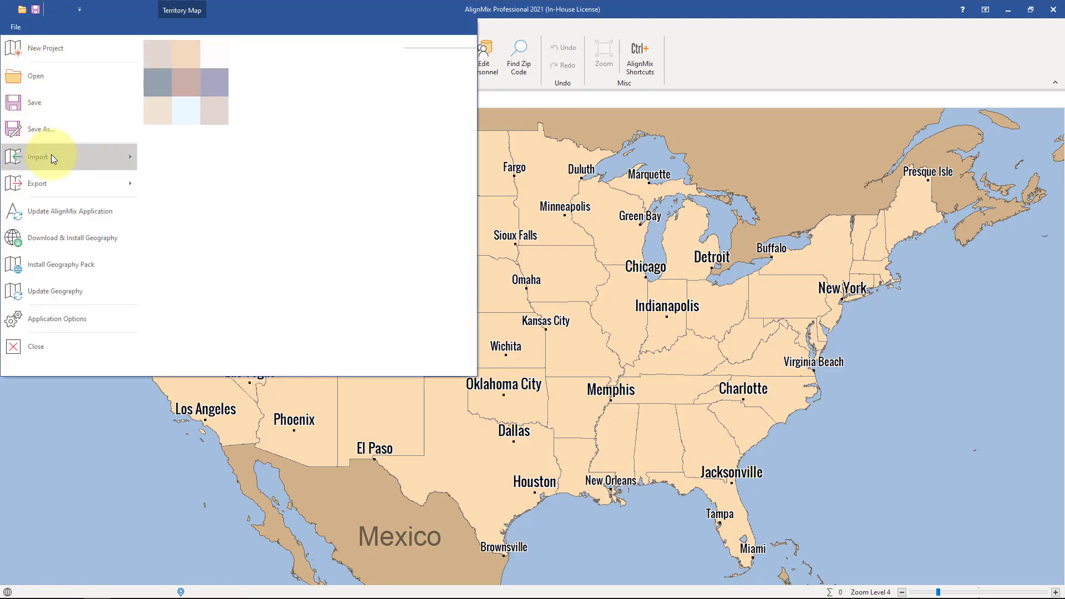
mouse_move(97, 165)
left_click(172, 55)
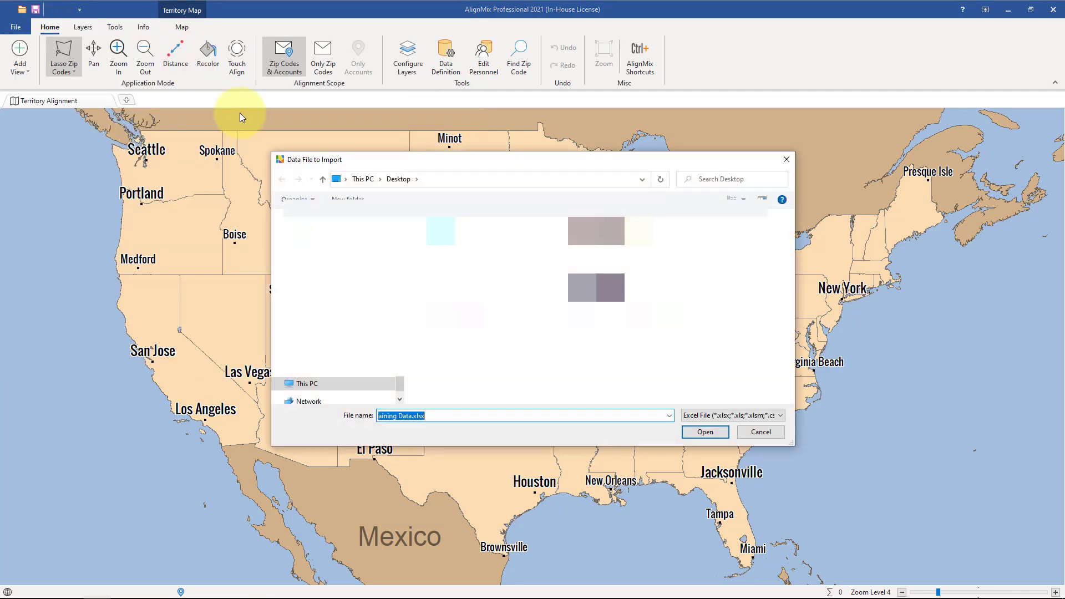
left_click(700, 431)
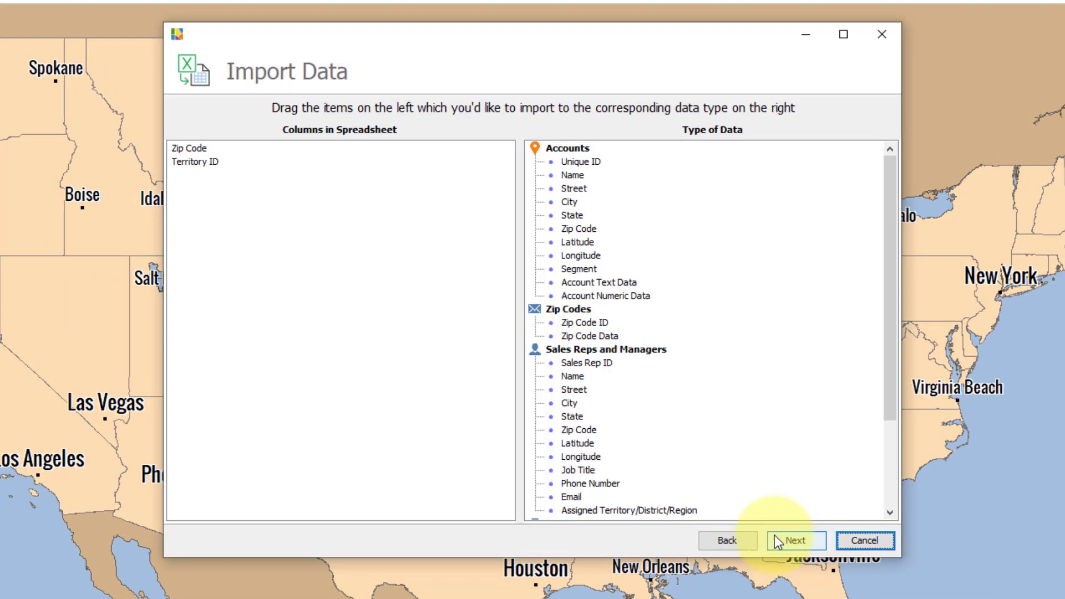
Step: Choose the Jigsaw example worksheet for the import, keeping row 1 as the header row
left_click(727, 540)
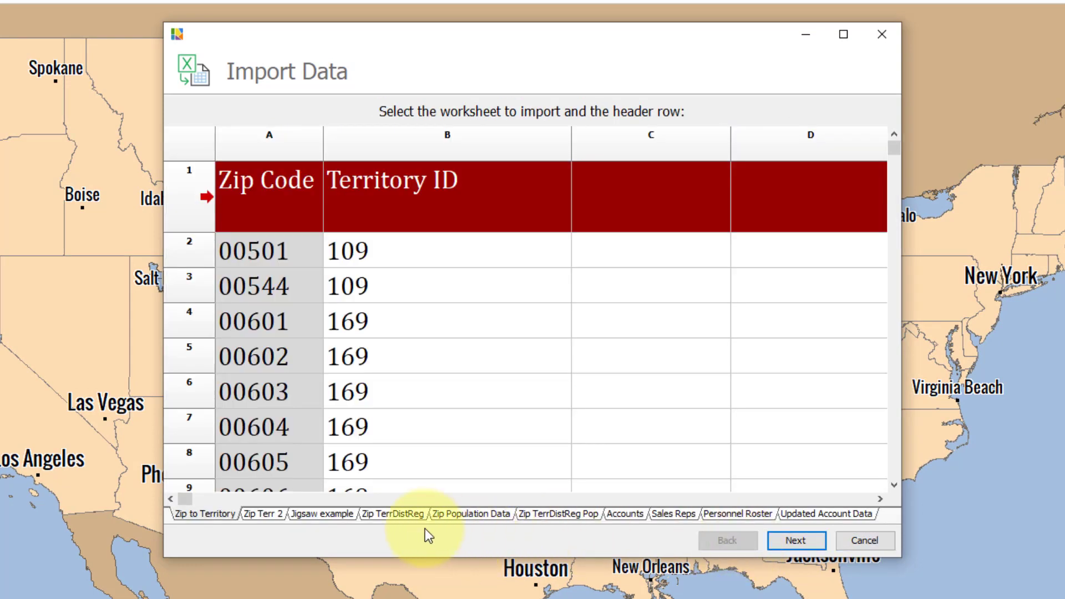
left_click(321, 517)
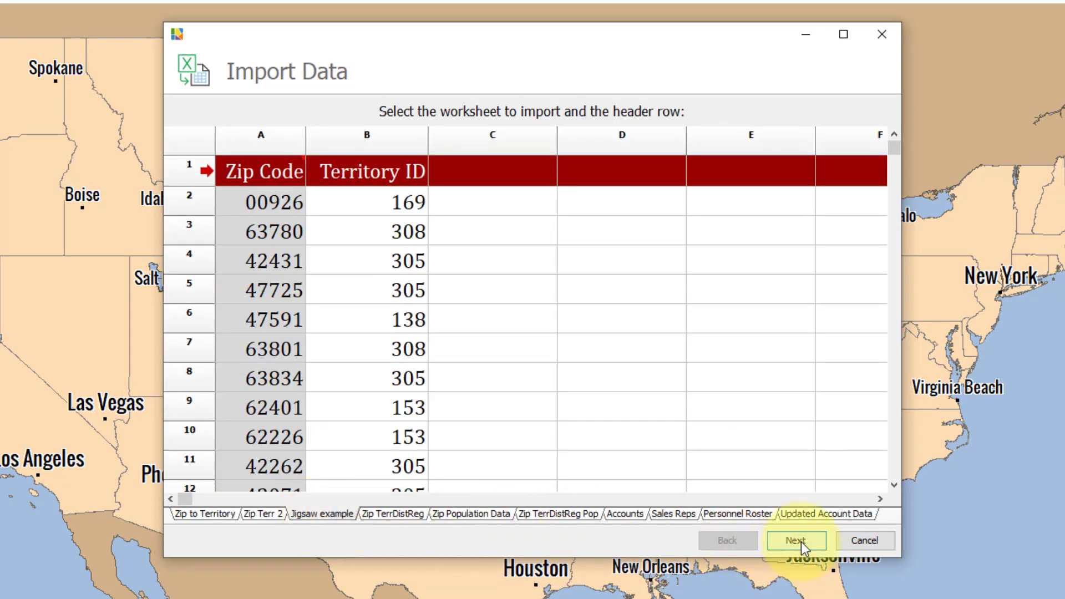
left_click(797, 540)
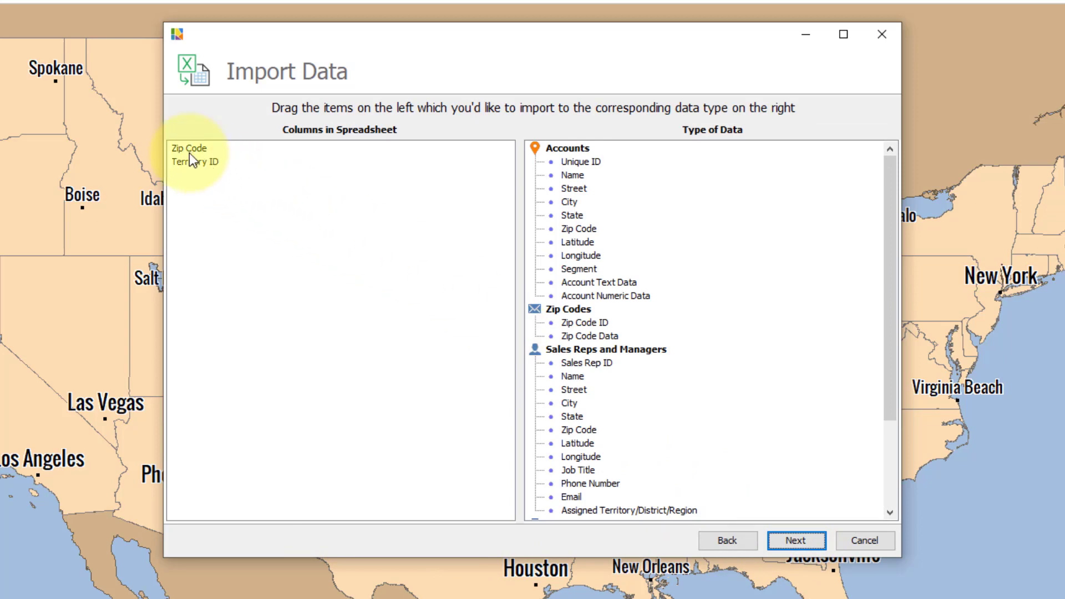
Step: Map the Zip Code column to Zip Code ID and the Territory ID column to the territory's Territory ID
left_click_drag(191, 151, 624, 318)
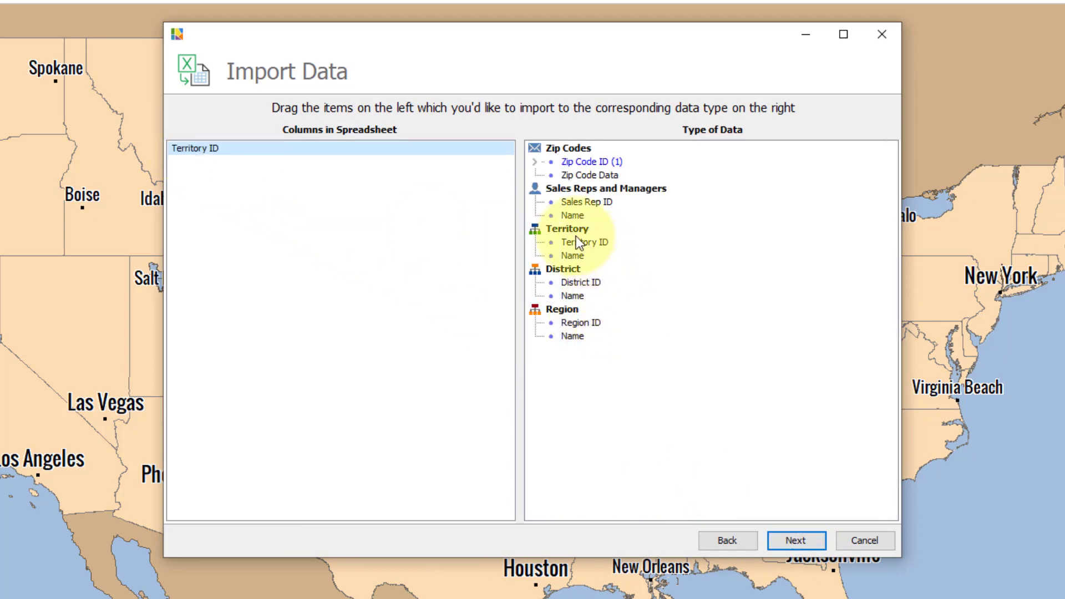
left_click(211, 146)
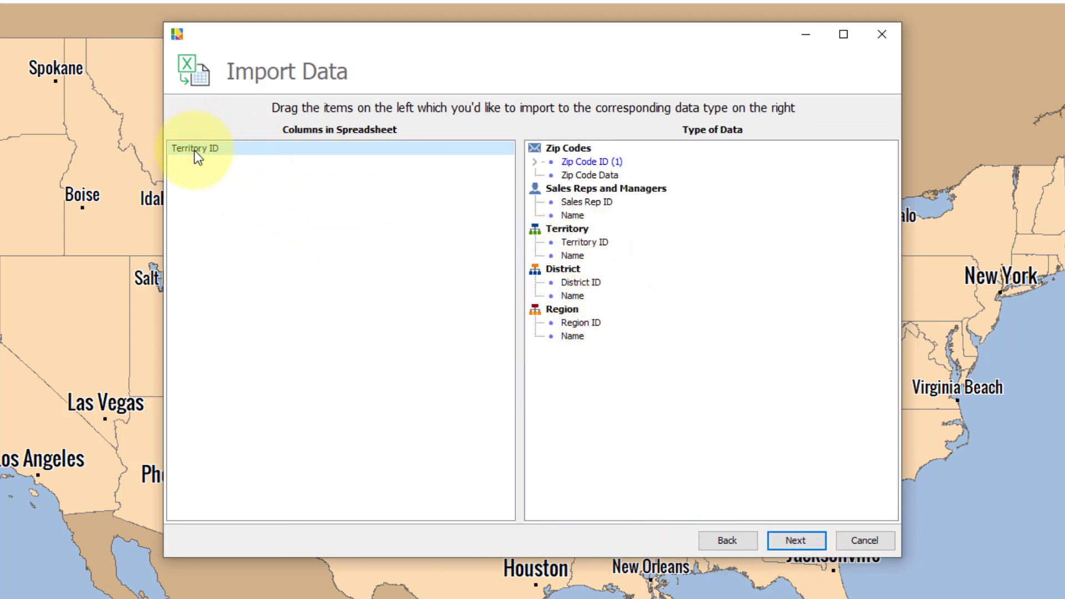
left_click_drag(195, 151, 602, 240)
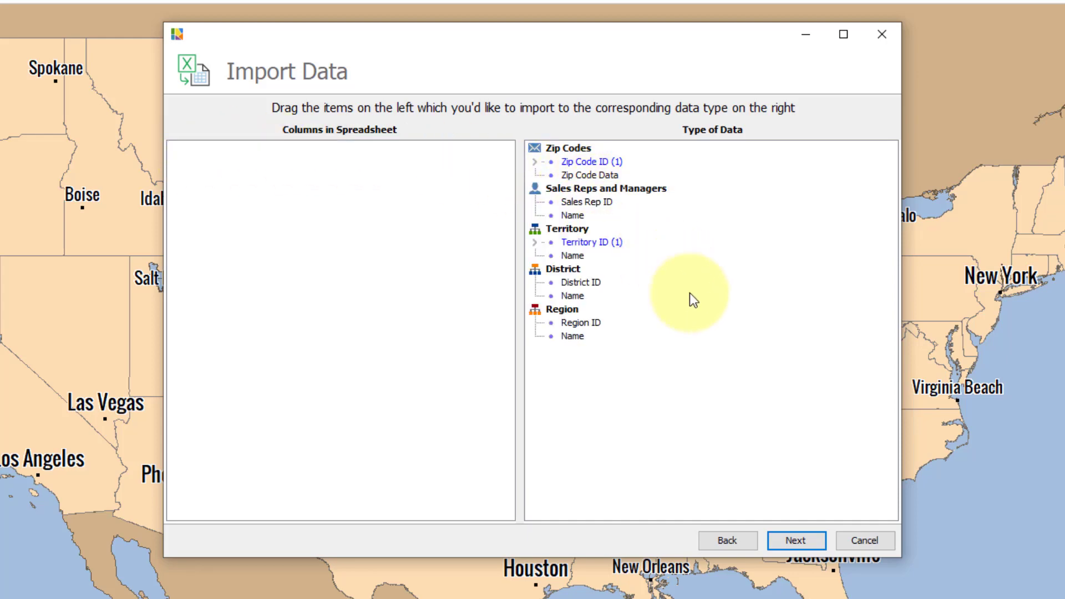
Step: Run the Jigsaw example import using the existing base geography and finish the import wizard
left_click(798, 539)
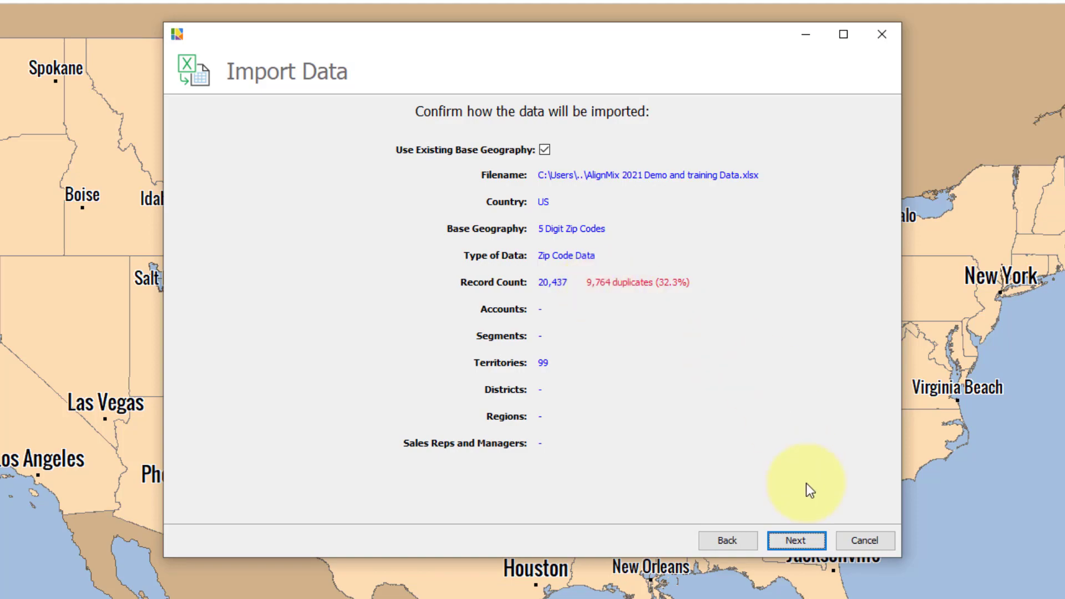
left_click(796, 541)
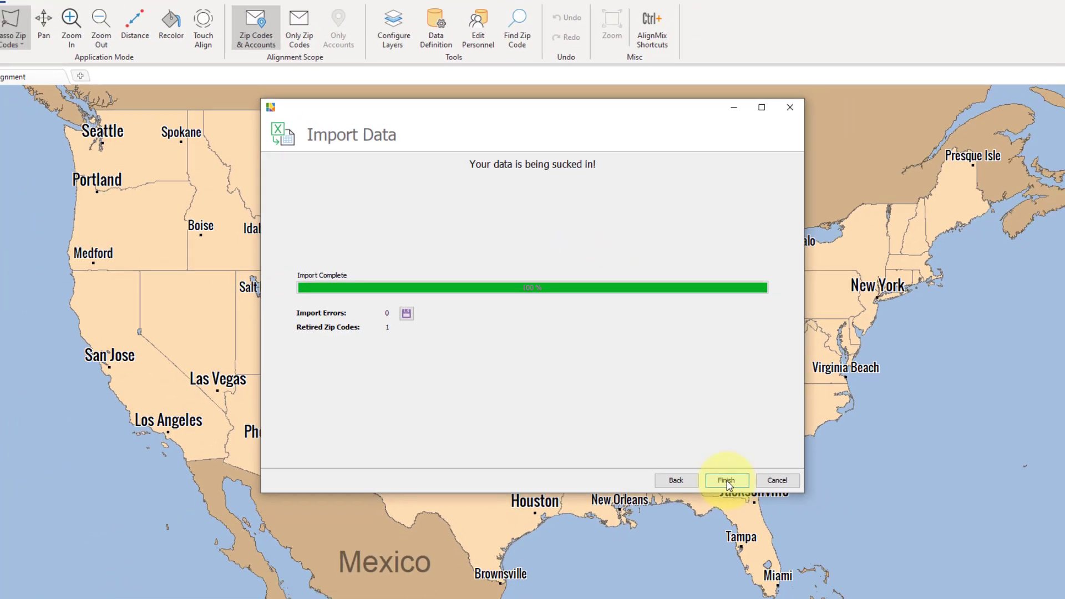
left_click(796, 541)
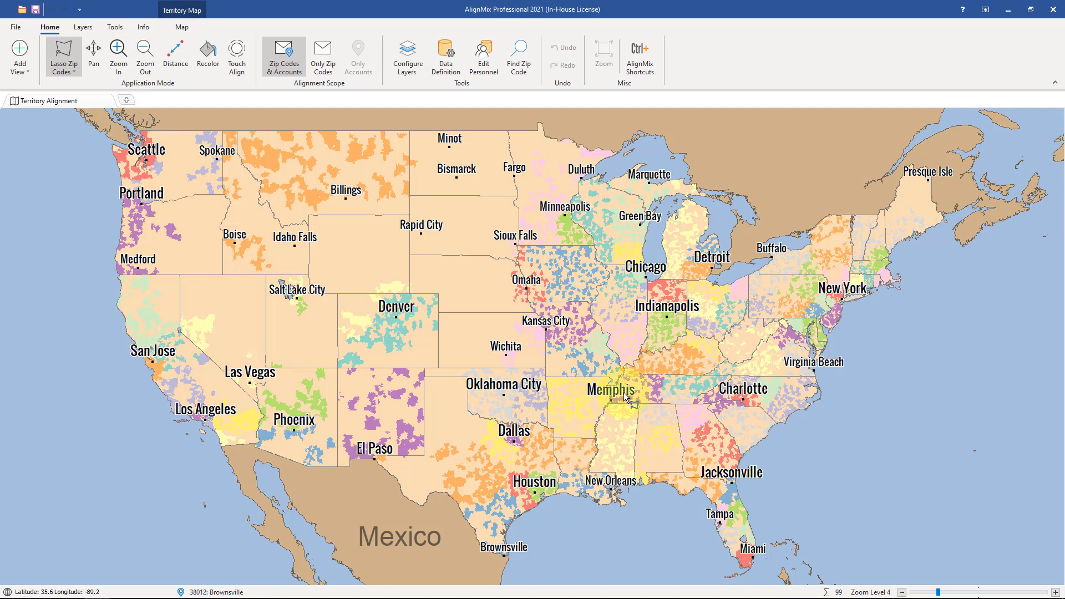
Step: Examine the jigsaw territories around Missouri and across the whole US, and bring up the alignment cleaning tools
scroll(582, 327, "up", 2)
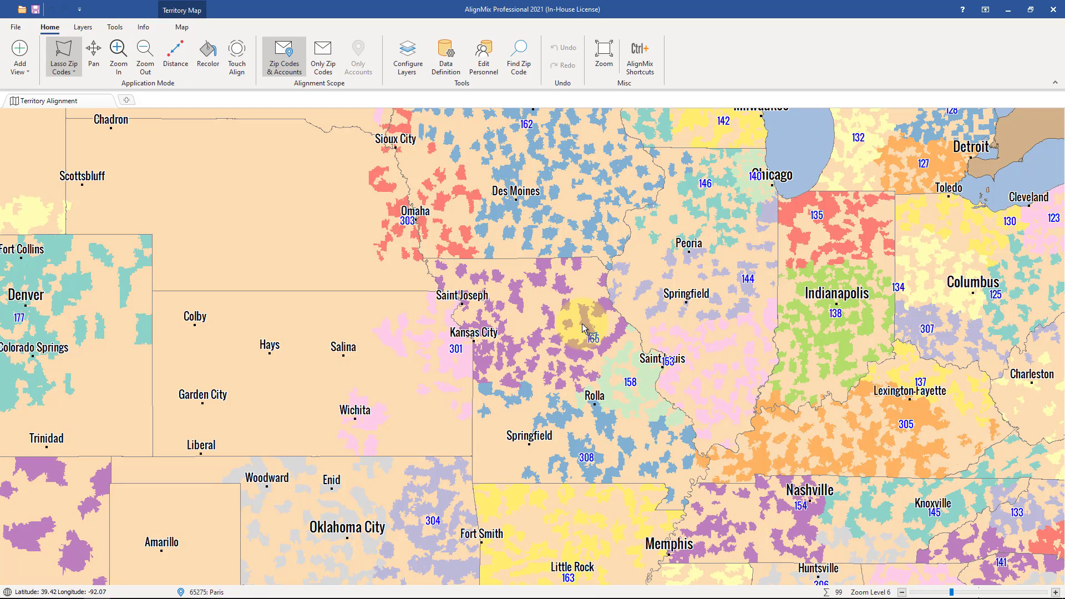
scroll(579, 324, "up", 1)
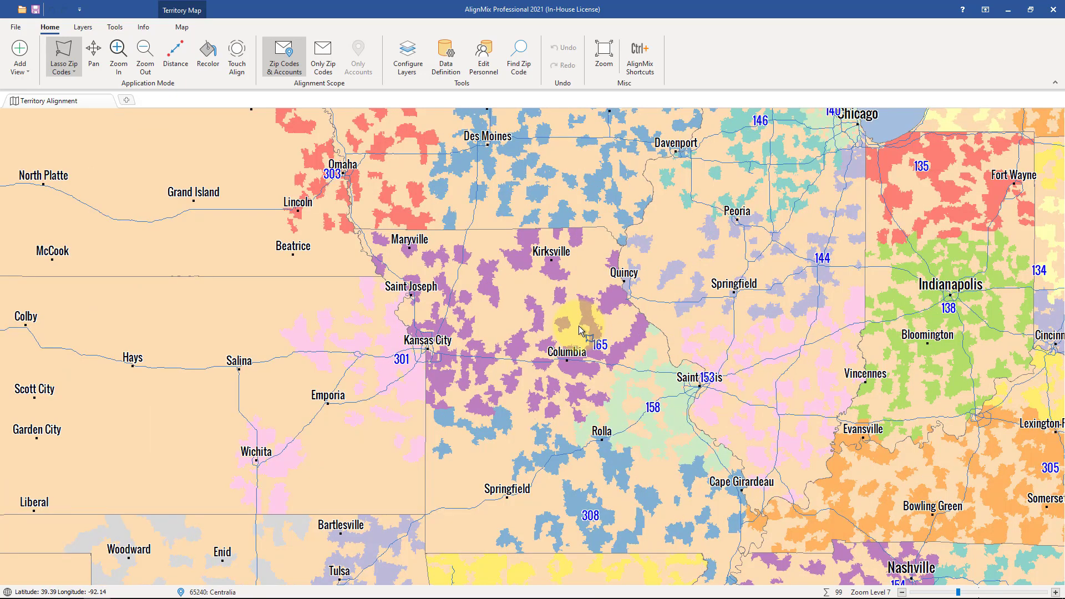
scroll(580, 326, "down", 2)
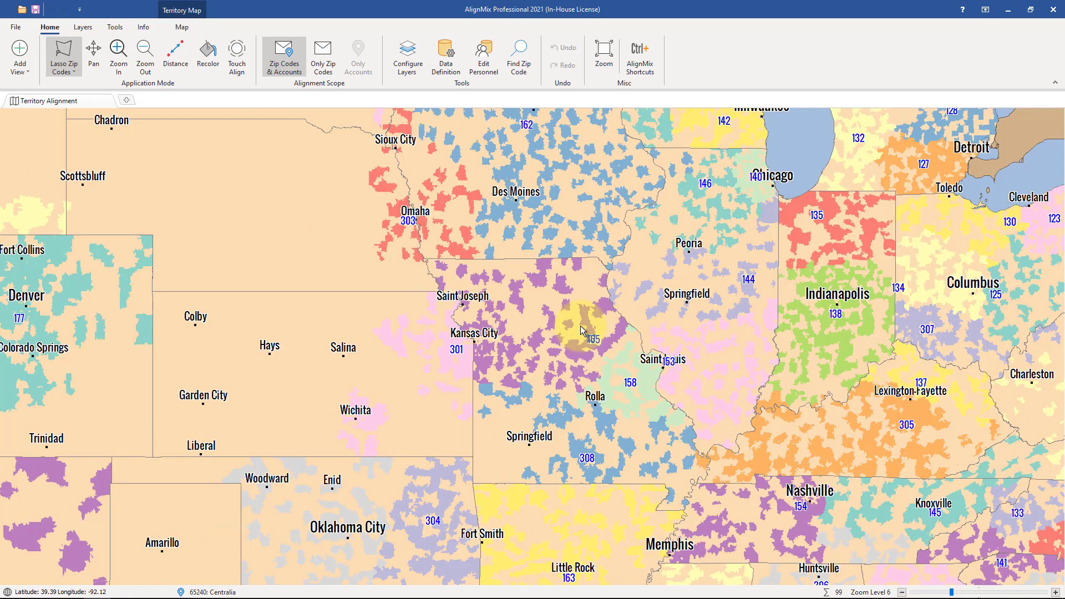
scroll(582, 331, "down", 1)
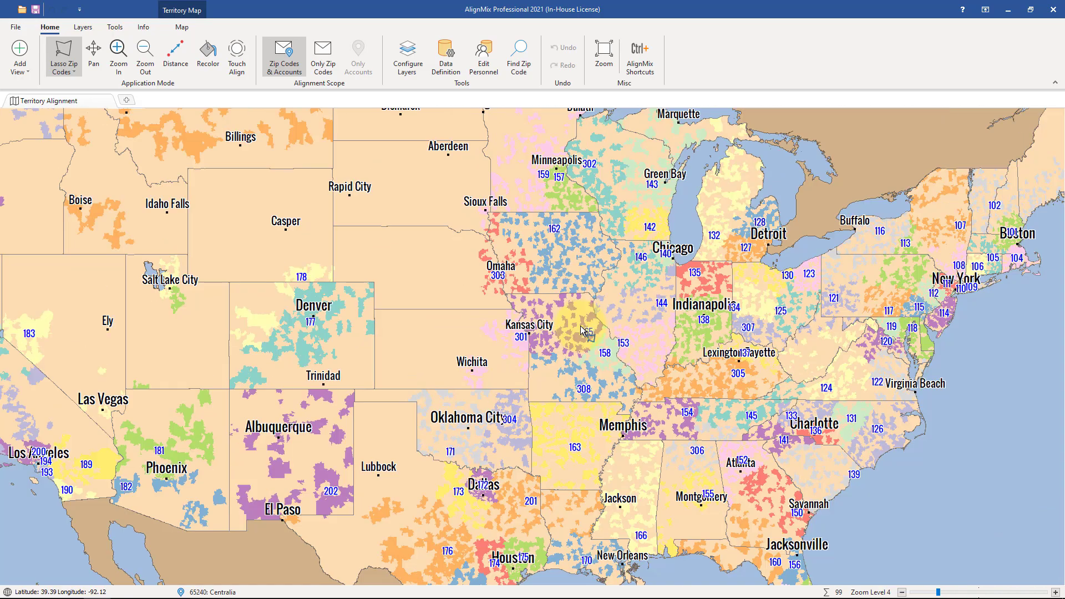
scroll(581, 331, "down", 1)
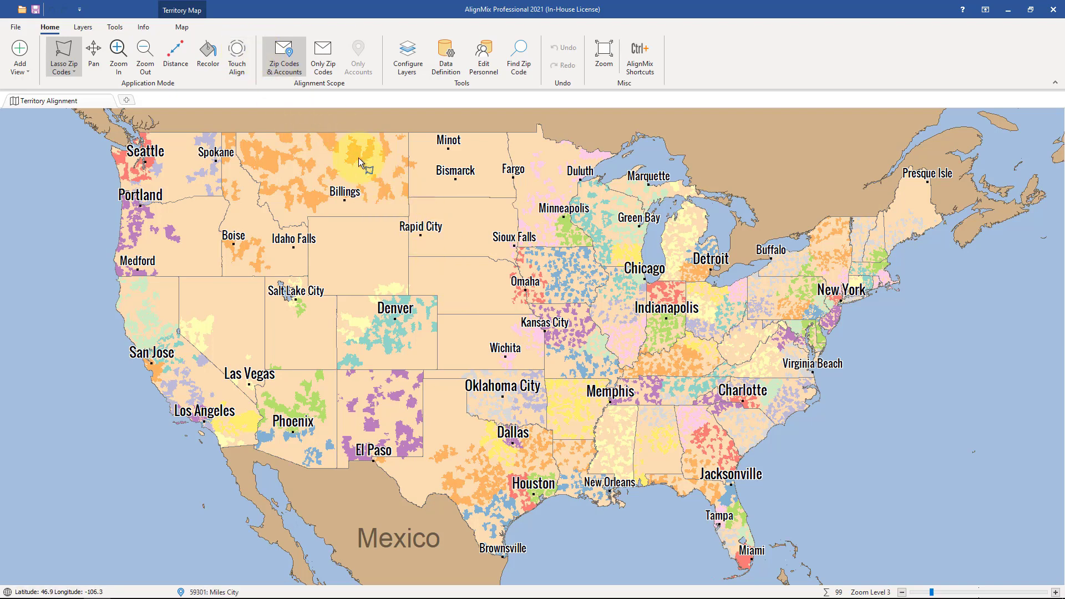
left_click(115, 27)
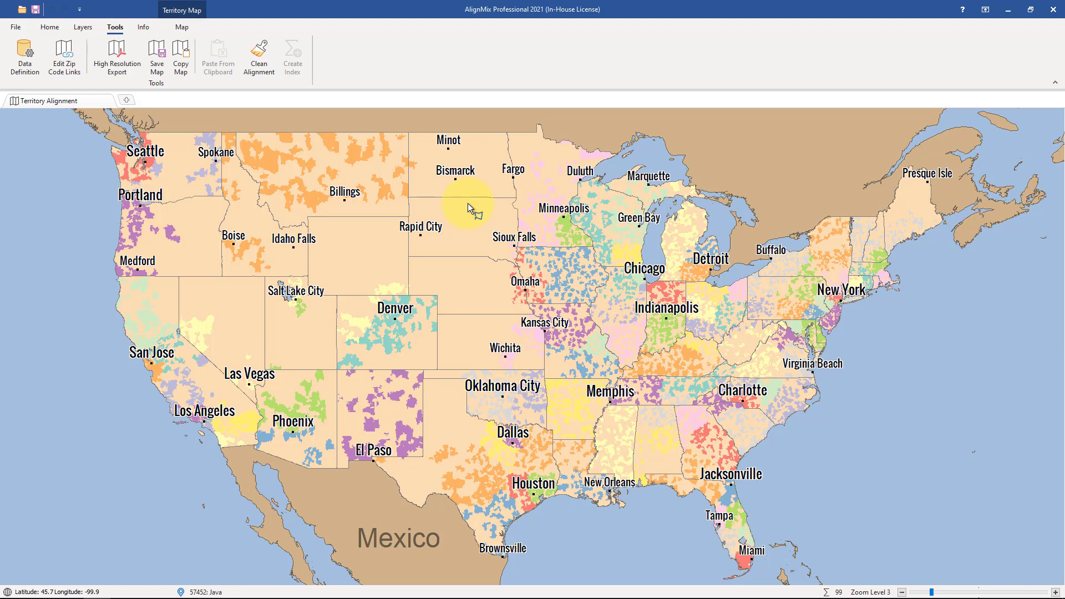
Step: Start a new project without saving the jigsaw alignment
left_click(15, 26)
left_click(46, 46)
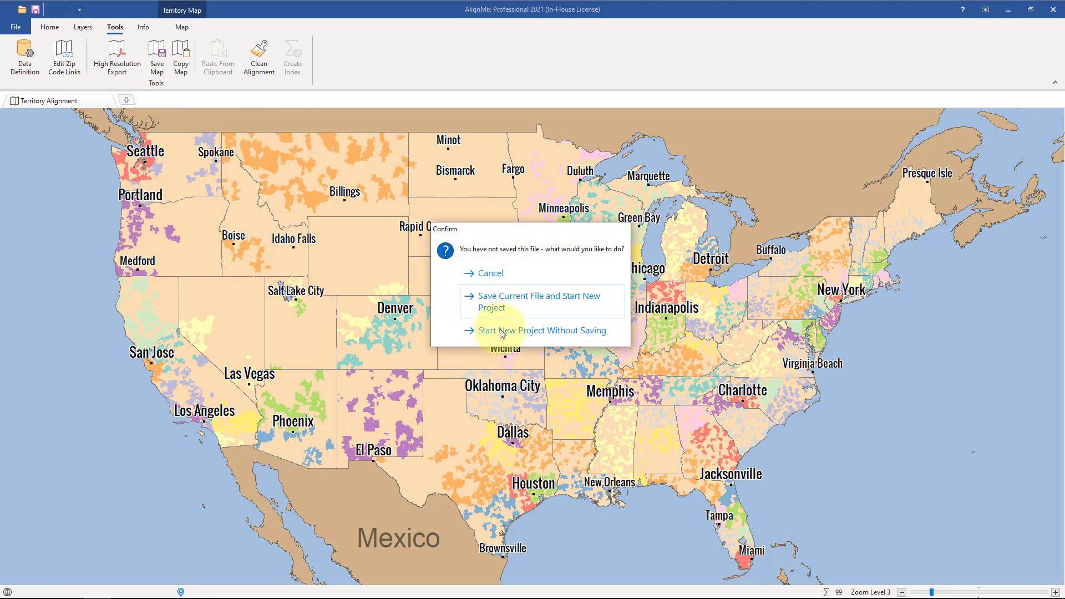
left_click(502, 329)
left_click(594, 389)
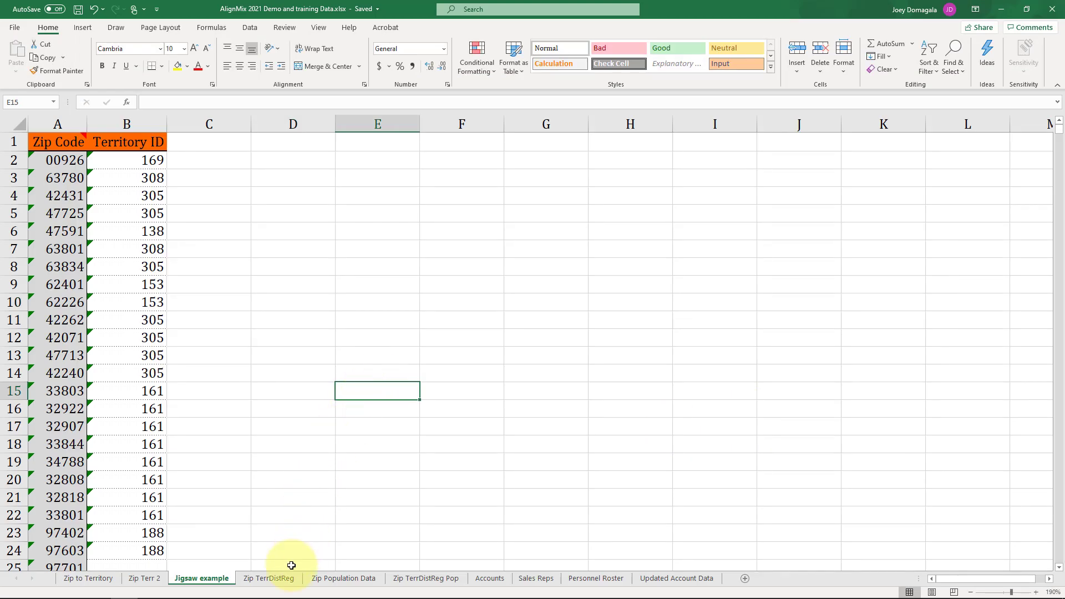
Step: In Excel, review the Territory Name, District ID and Region ID columns of the Zip TerrDistReg worksheet
left_click(274, 582)
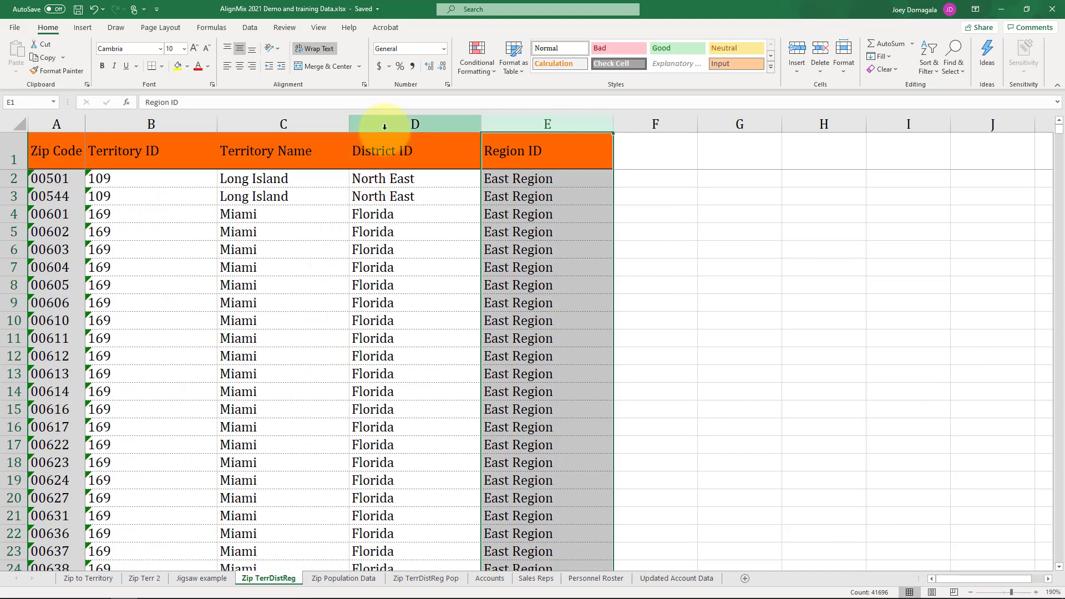
left_click(311, 122)
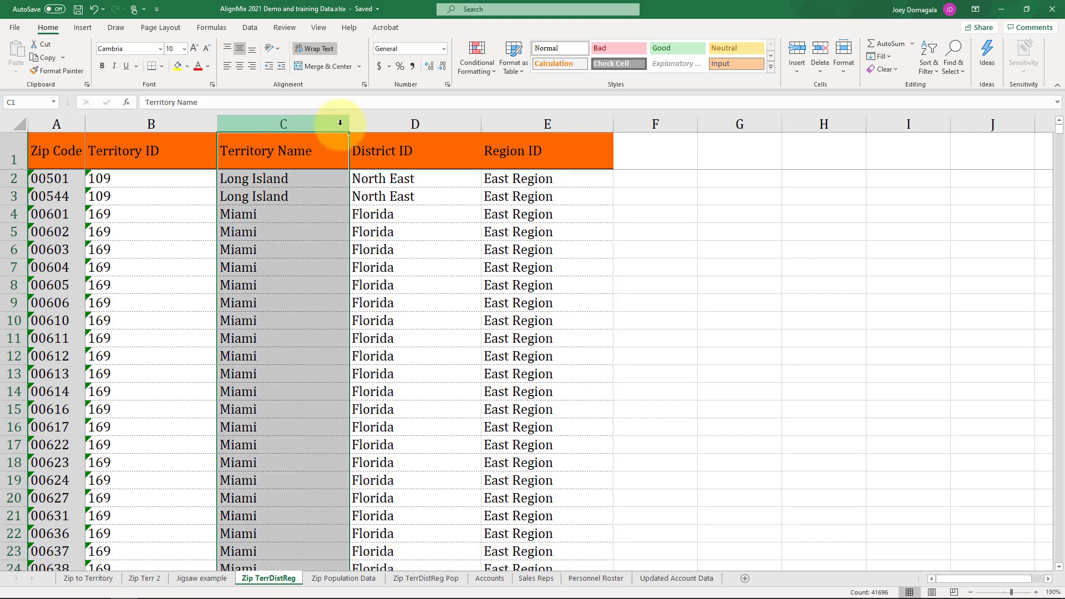
left_click(376, 122)
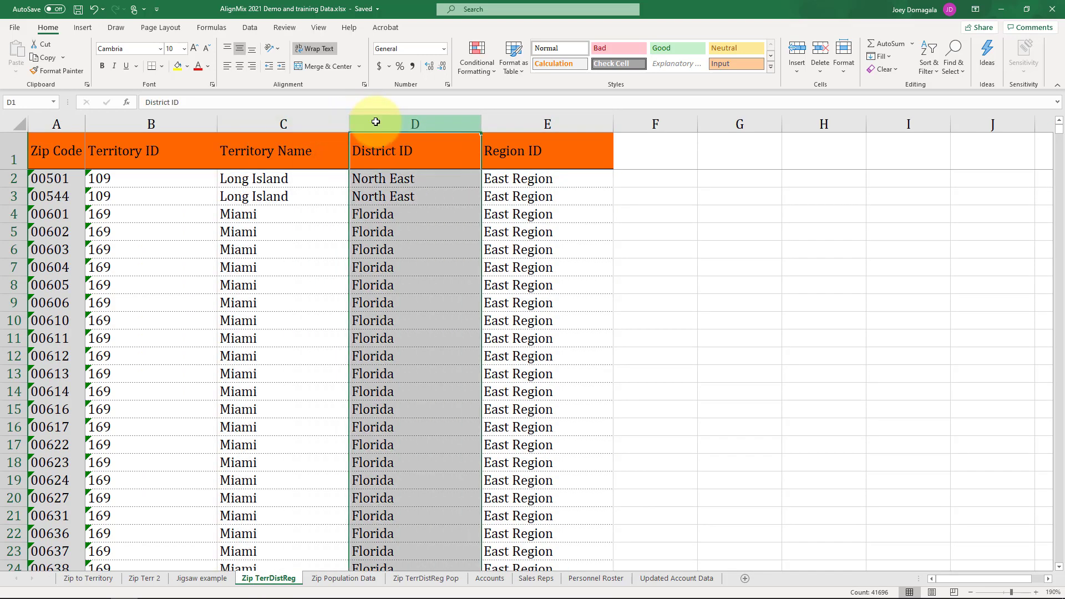
left_click(504, 122)
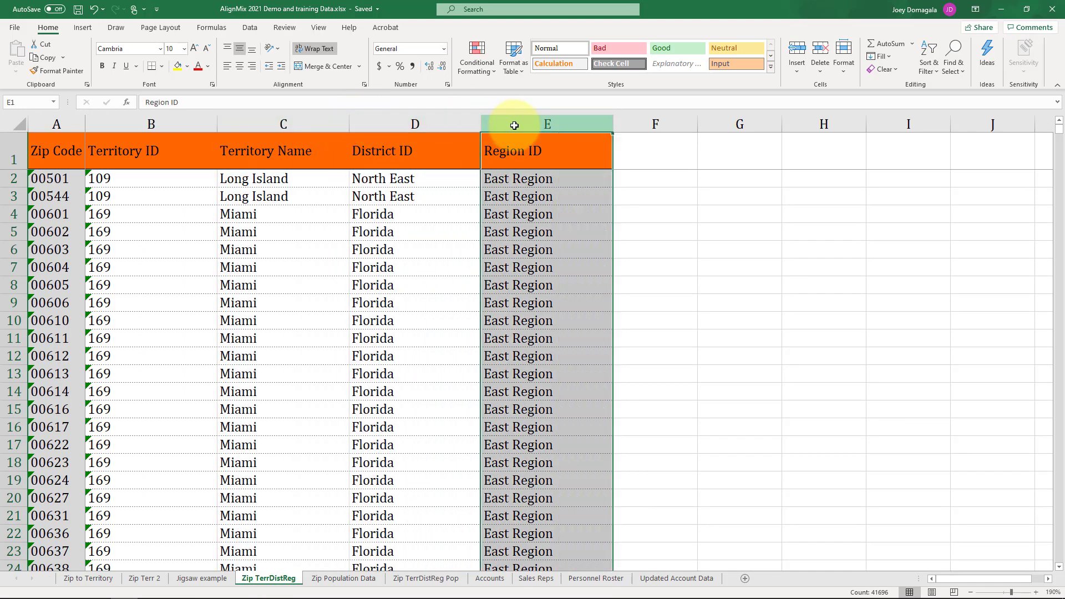
left_click(714, 338)
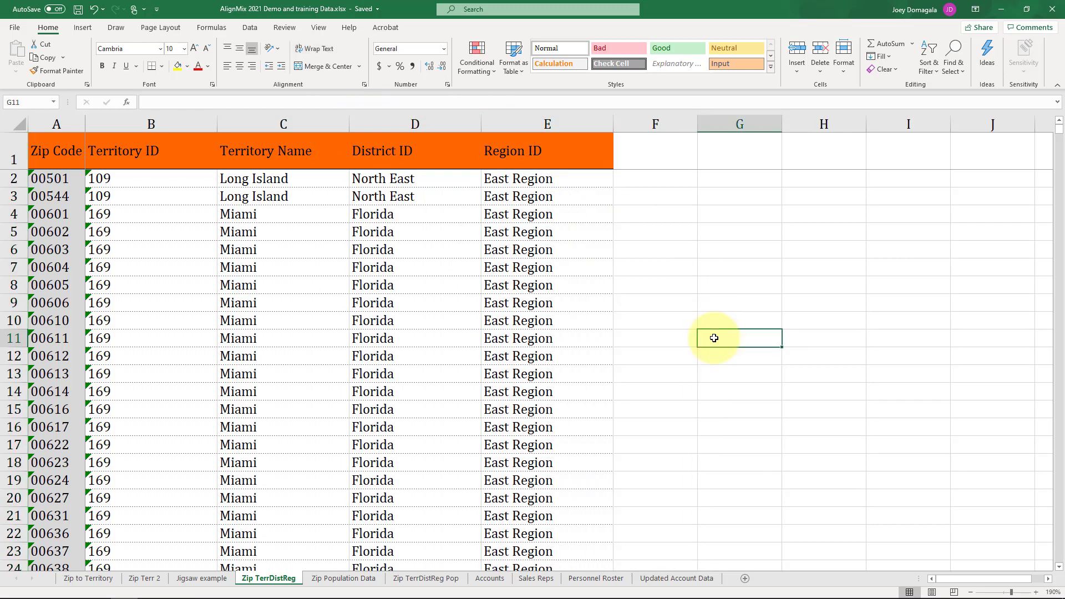
Step: Switch to AlignMix and start a data import from AlignMix 2021 Demo and training Data.xlsx
left_click(999, 11)
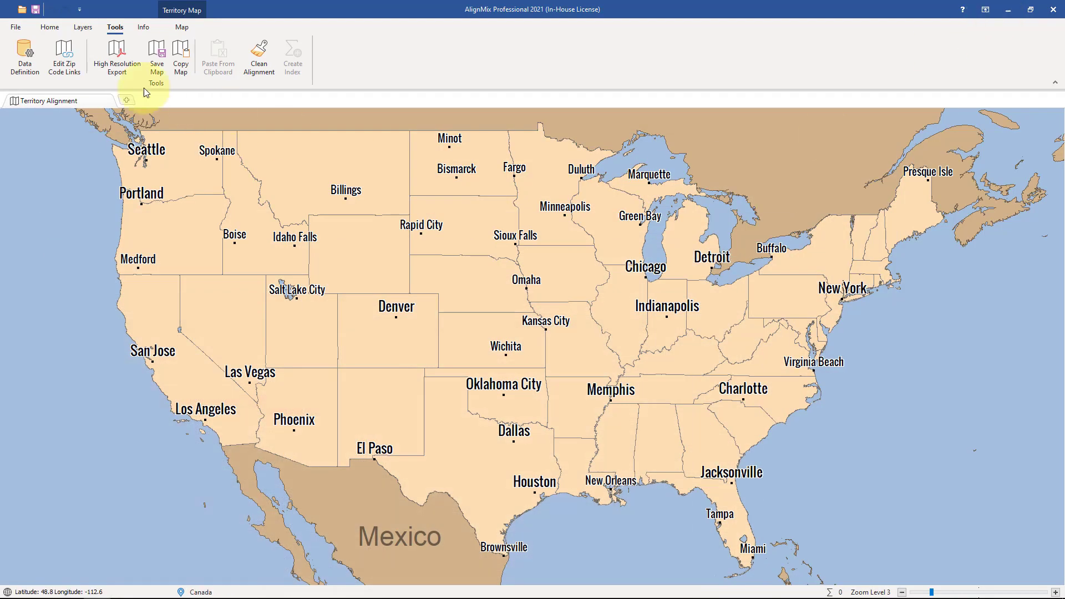
left_click(15, 28)
left_click(38, 157)
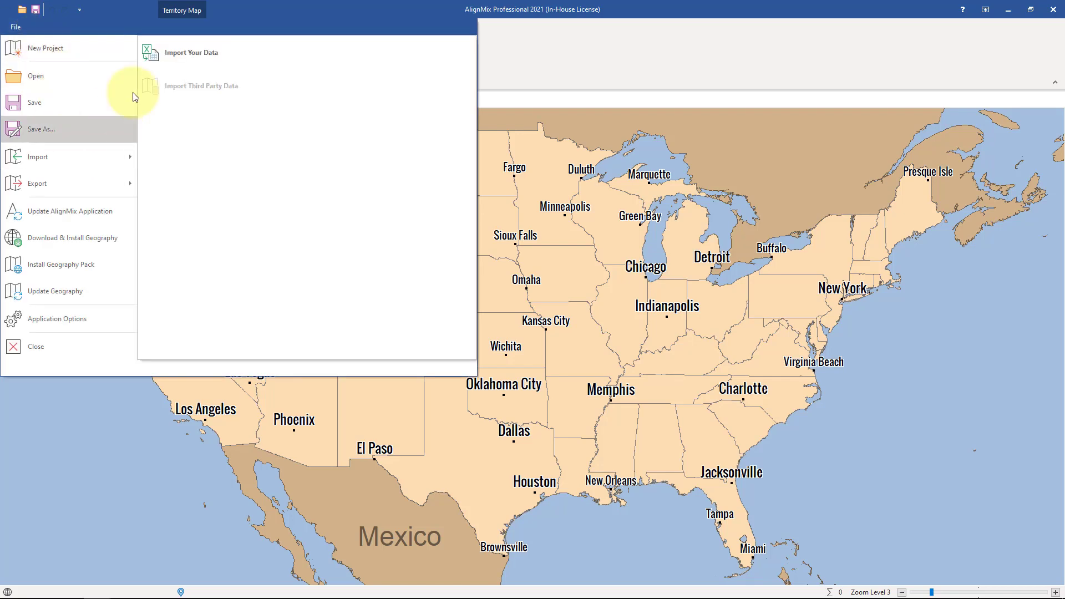
left_click(178, 51)
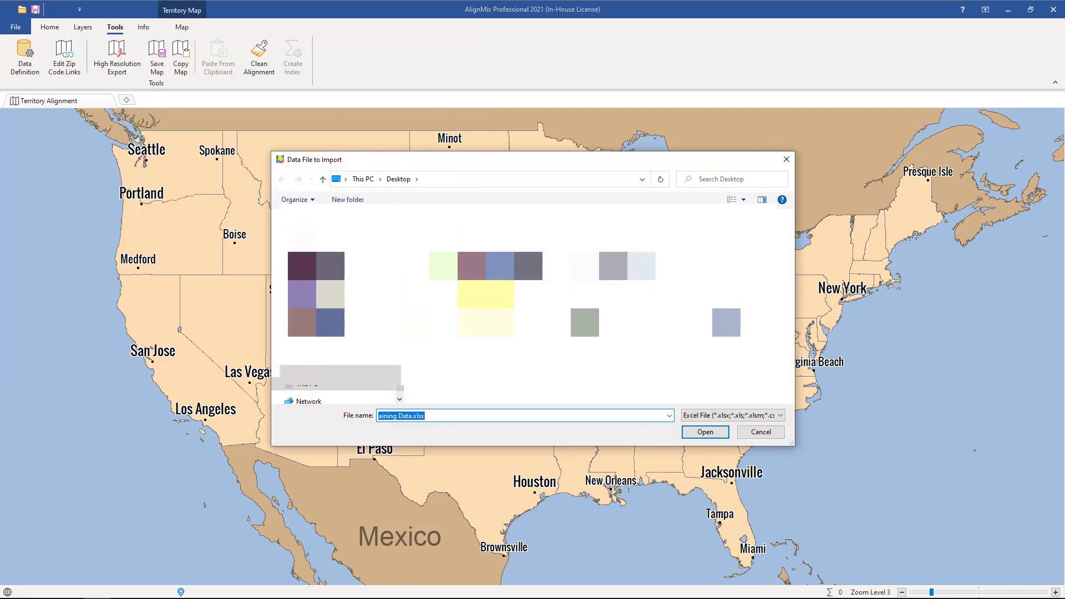
left_click(487, 300)
left_click(702, 432)
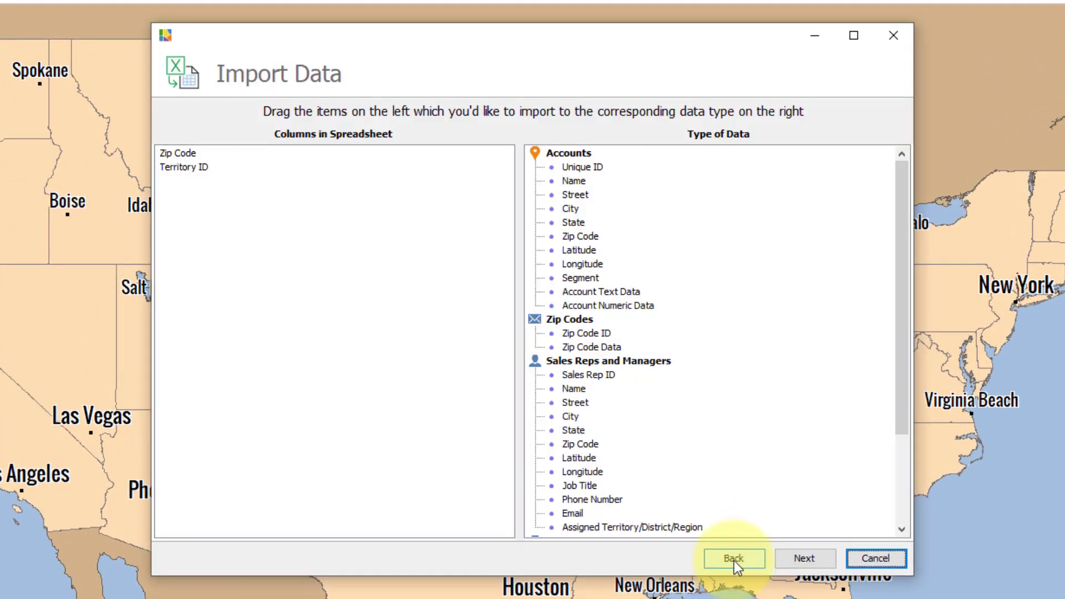
Step: Return to the worksheet selection and choose Zip TerrDistReg for the import, keeping row 1 as the header row
left_click(733, 559)
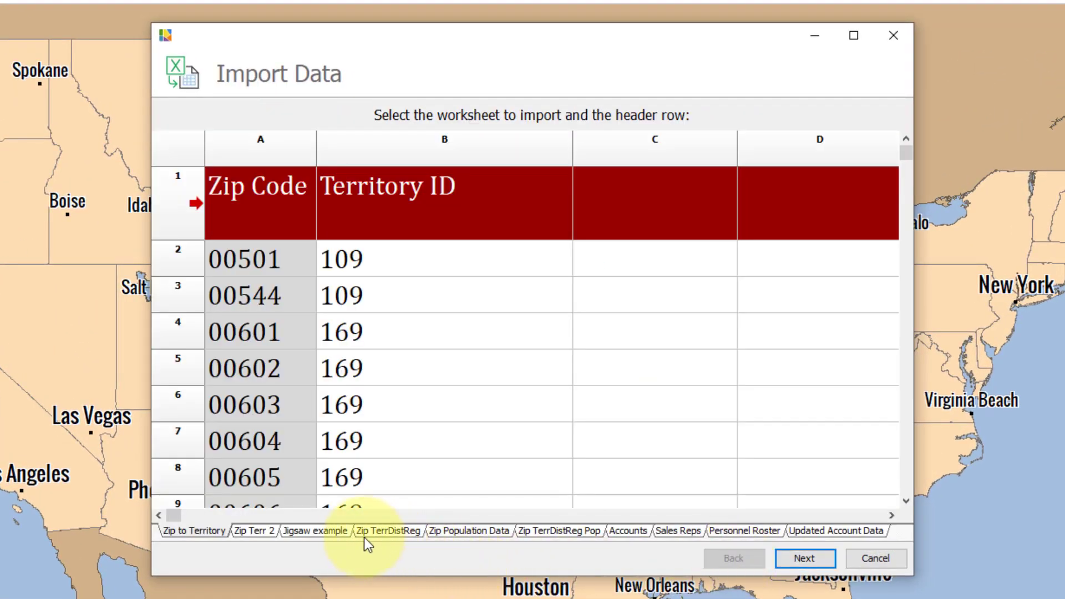
left_click(385, 537)
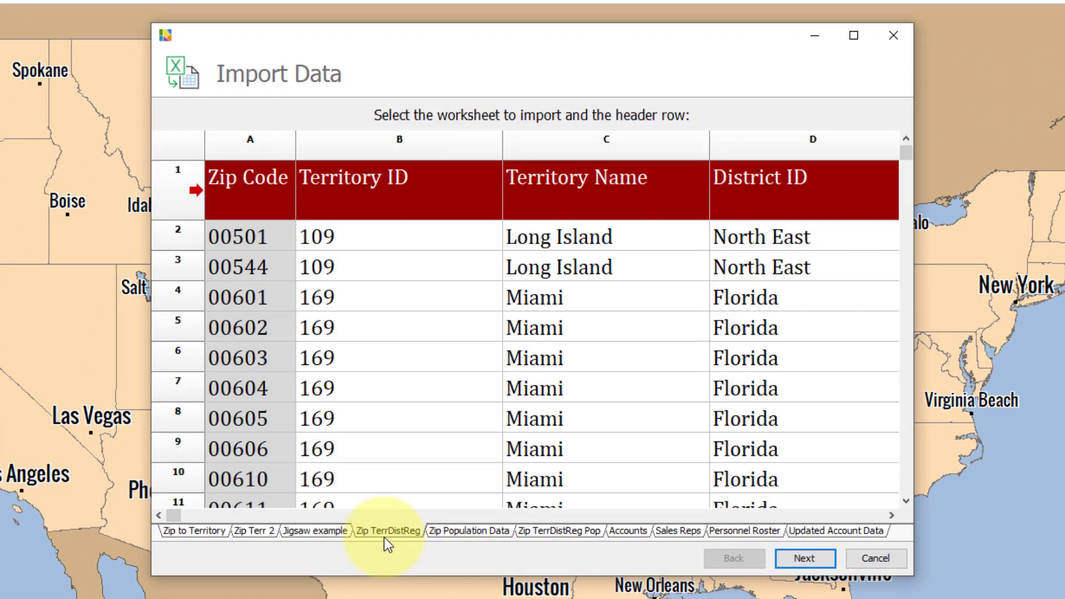
left_click(800, 560)
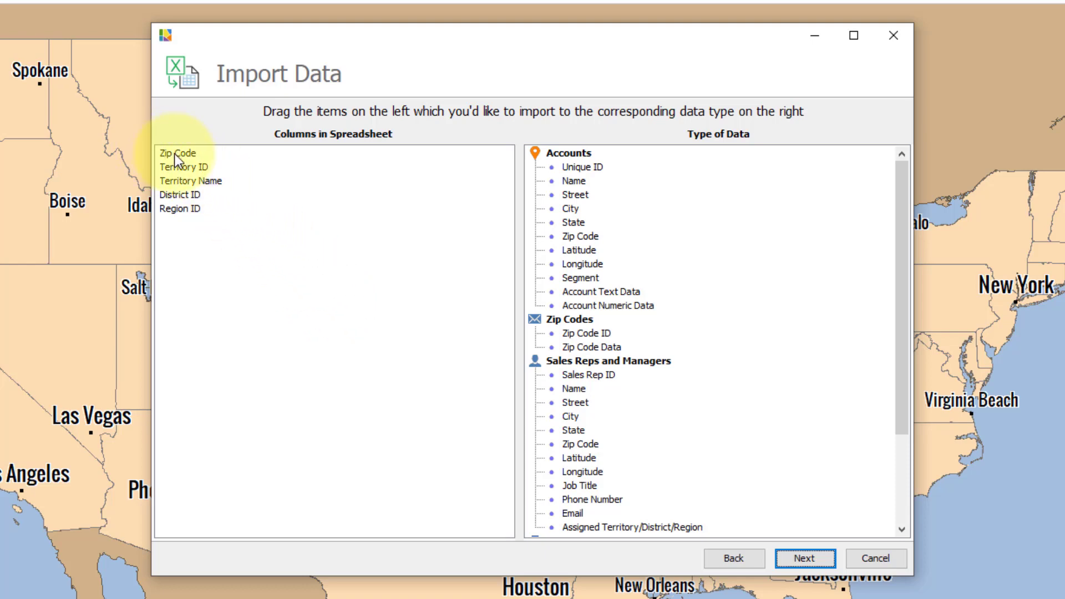
Step: Map the Zip Code, Territory ID, Territory Name, District ID and Region ID columns to their matching zip code, territory, district and region fields
left_click_drag(174, 155, 603, 333)
left_click_drag(191, 153, 589, 250)
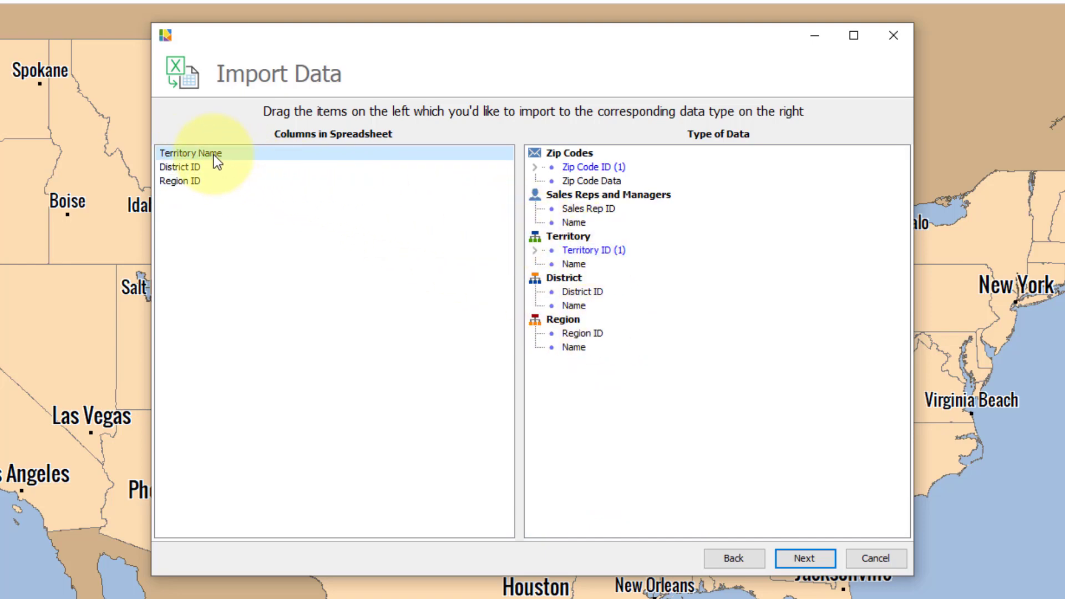
left_click_drag(214, 155, 572, 265)
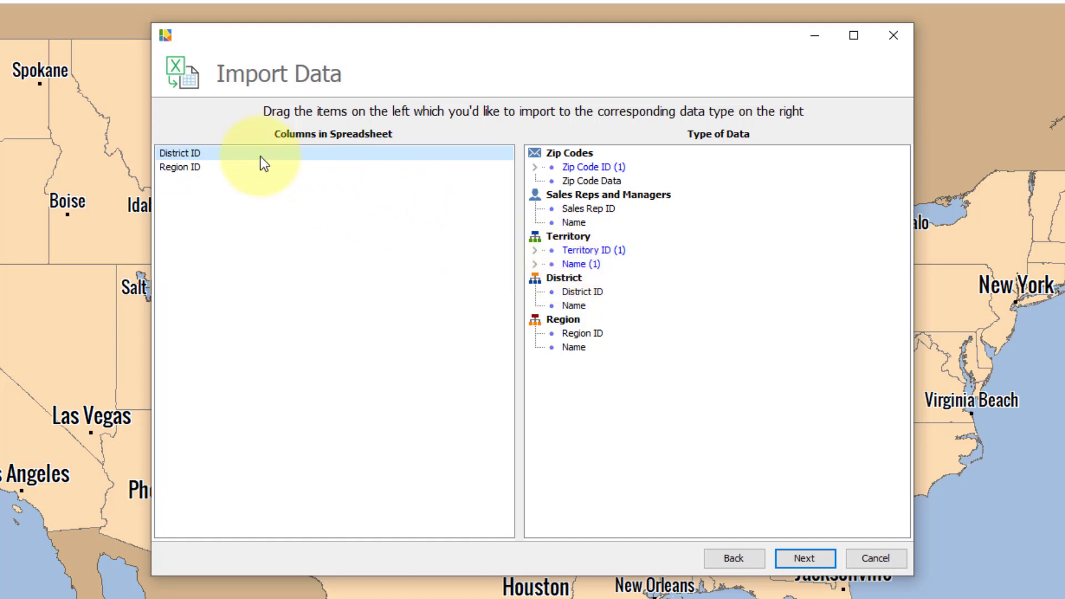
left_click_drag(178, 154, 569, 293)
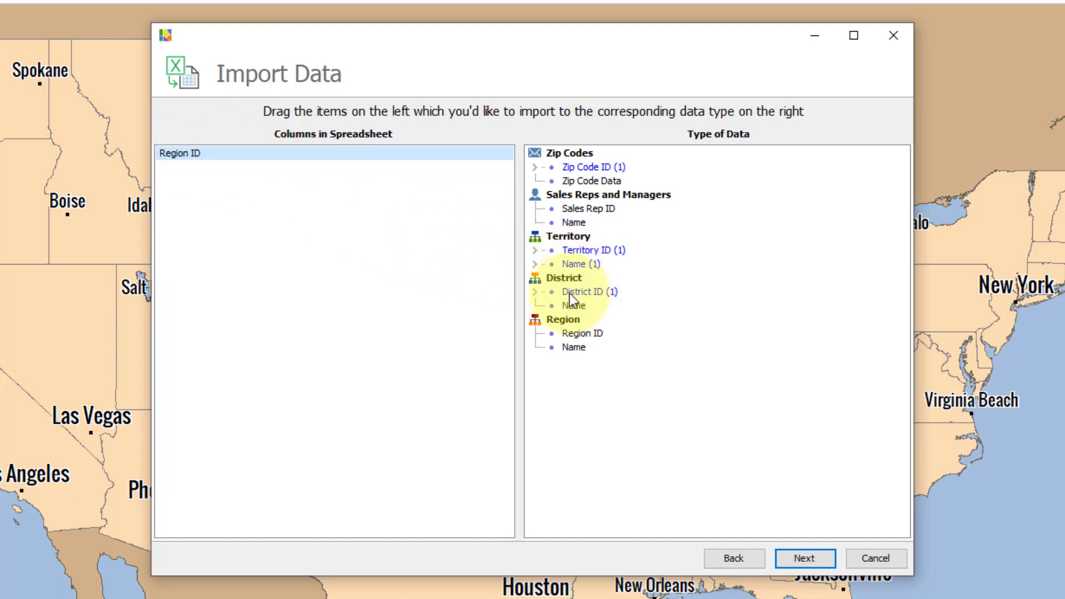
left_click_drag(183, 156, 578, 331)
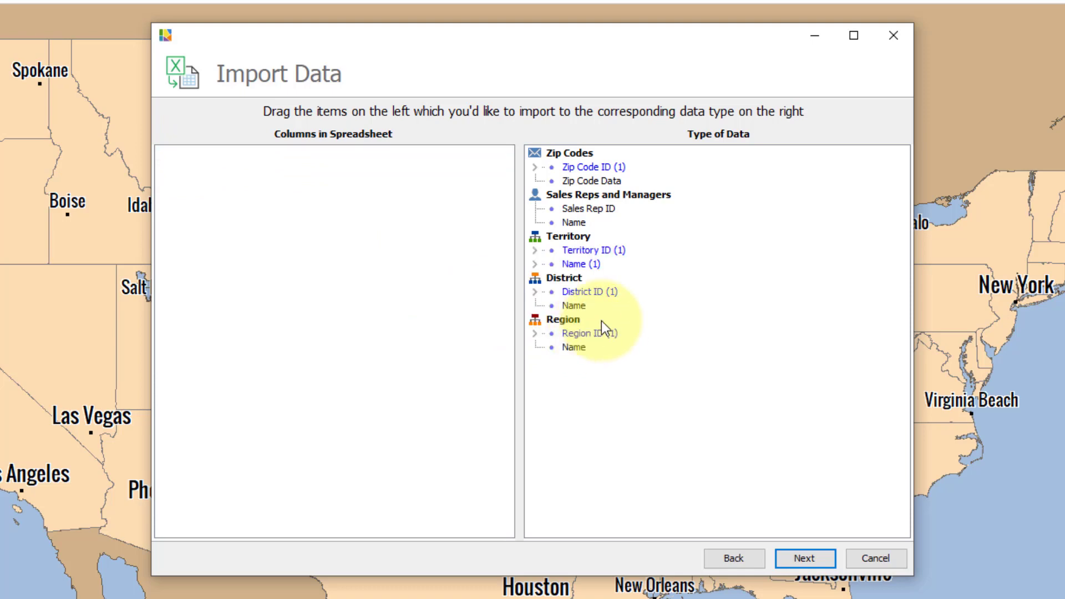
Step: Run the territory, district and region import using the existing base geography and finish the import wizard
left_click(803, 559)
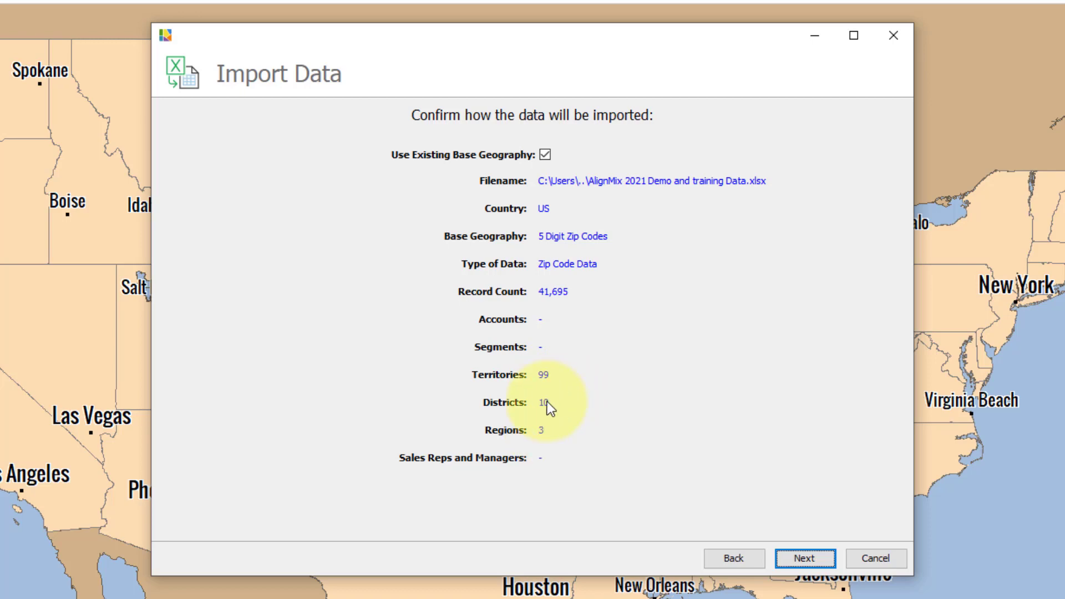
left_click(805, 558)
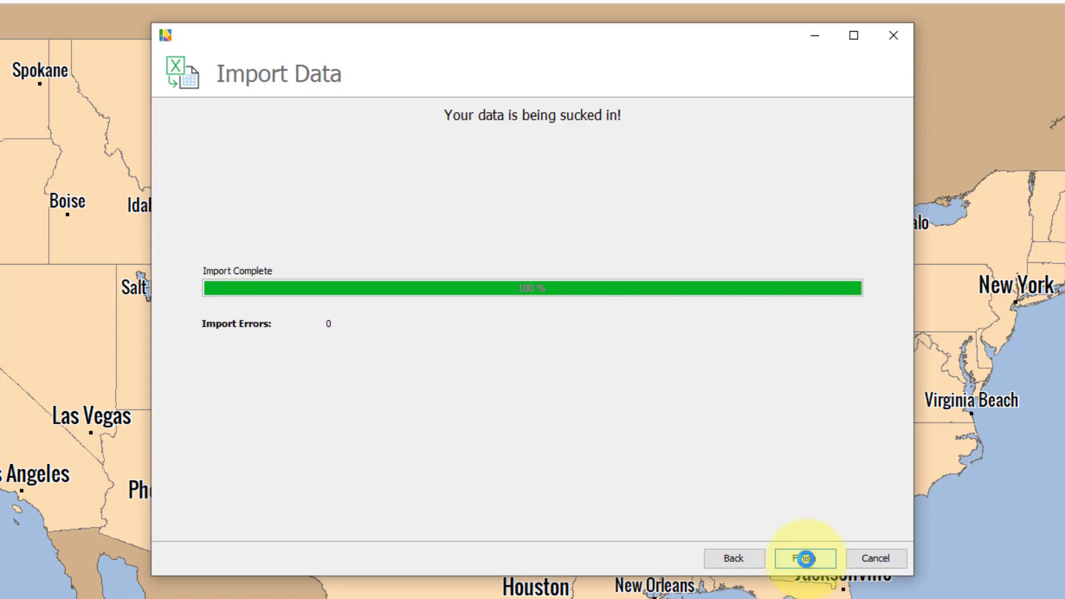
left_click(805, 559)
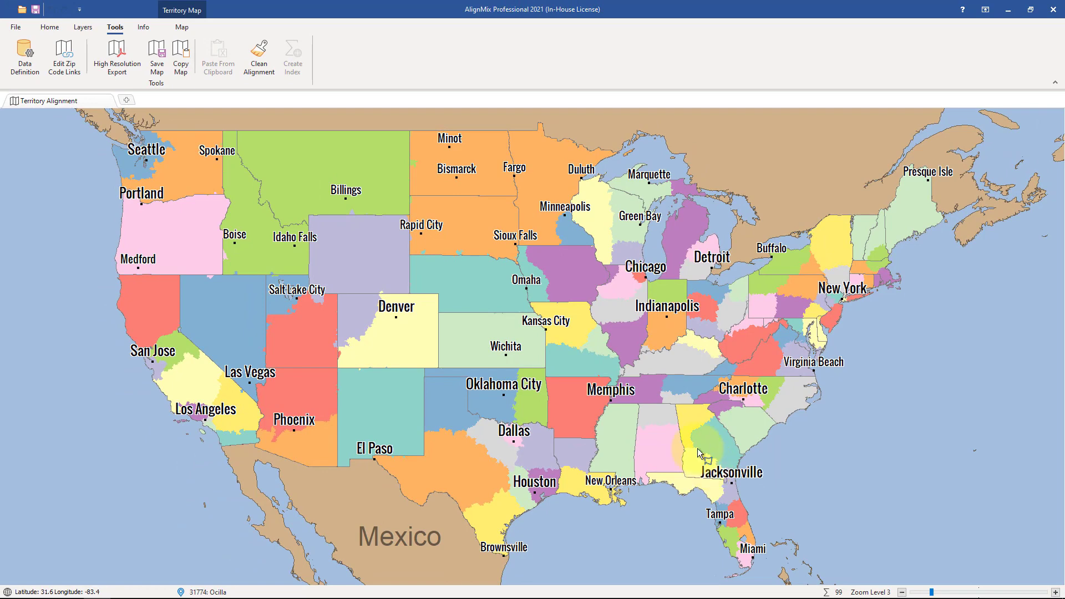
Step: Inspect the name and district assignment in the properties of territory 303 in Nebraska, leaving them unedited
scroll(489, 308, "up", 1)
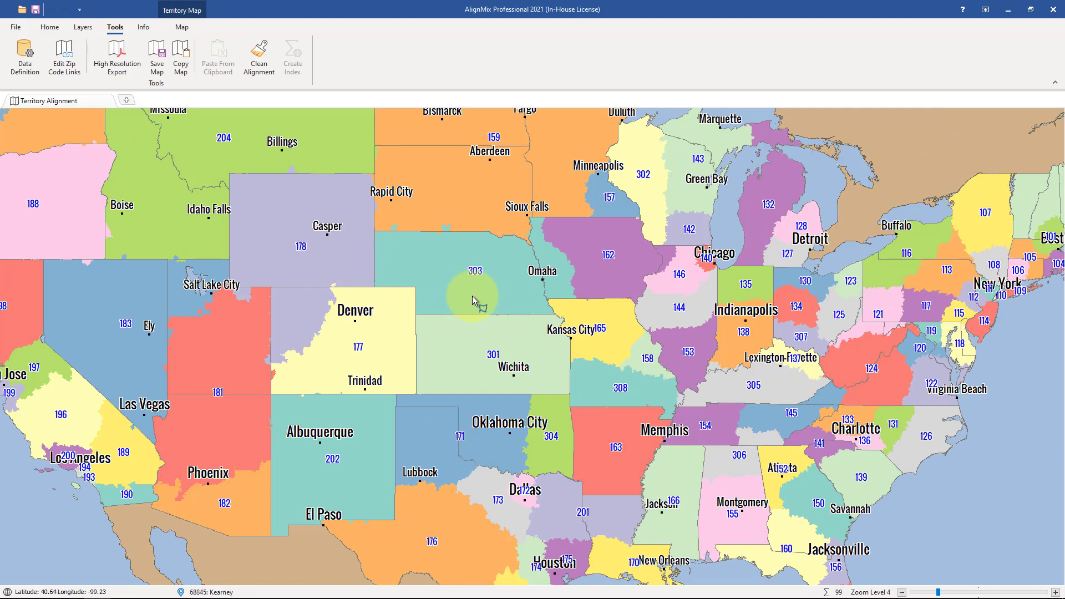
right_click(454, 281)
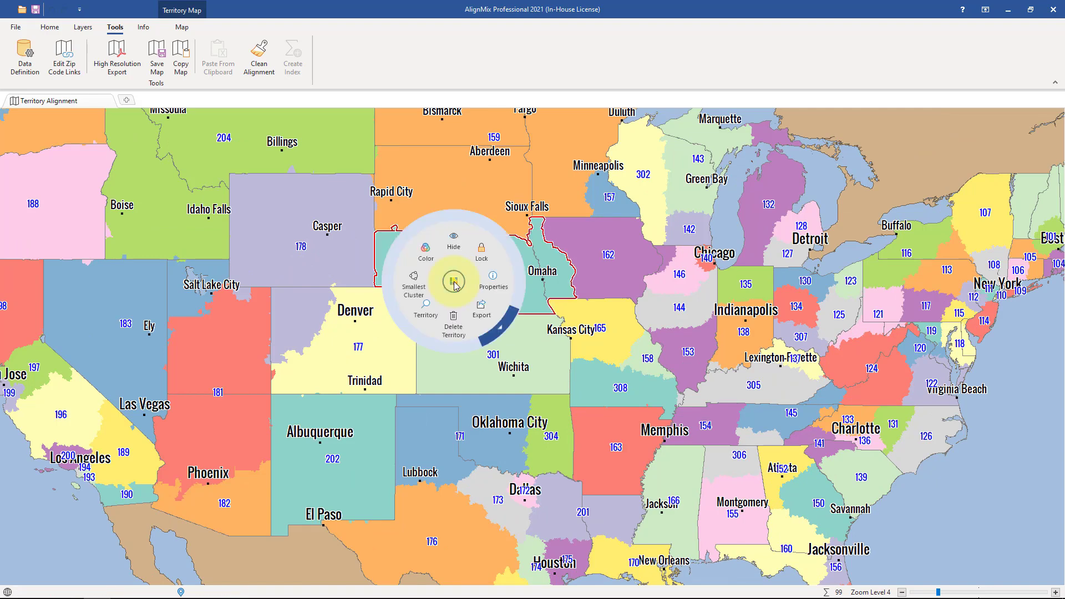
left_click(491, 280)
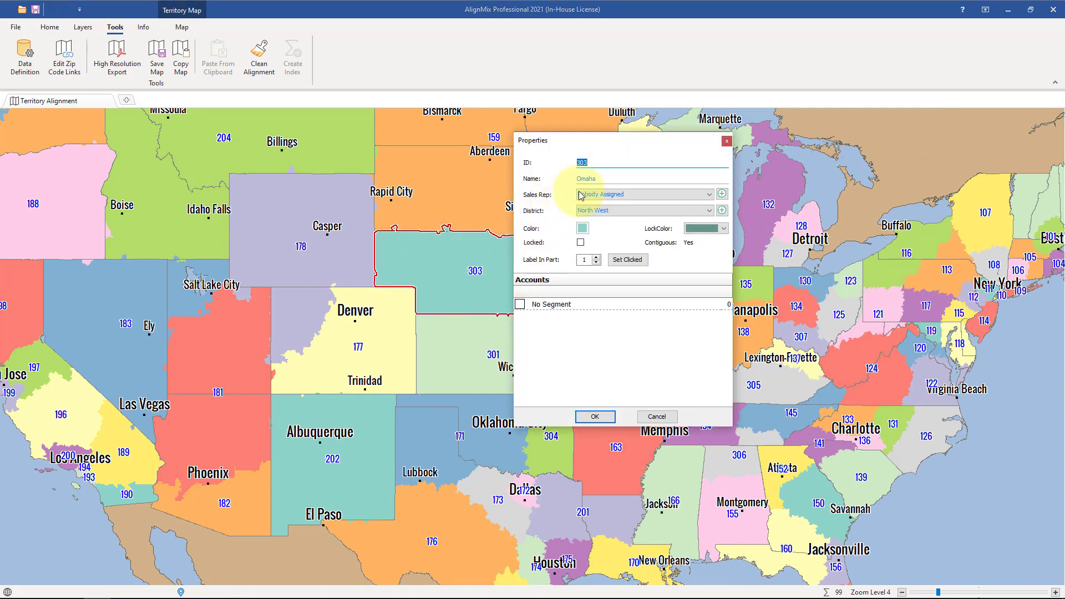
left_click(602, 180)
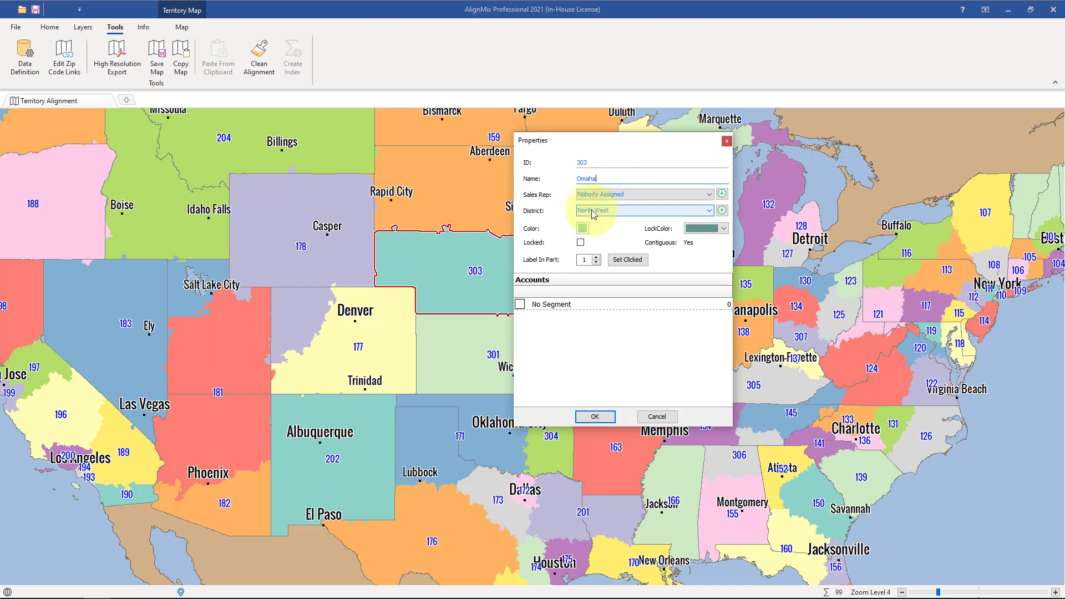
left_click(658, 417)
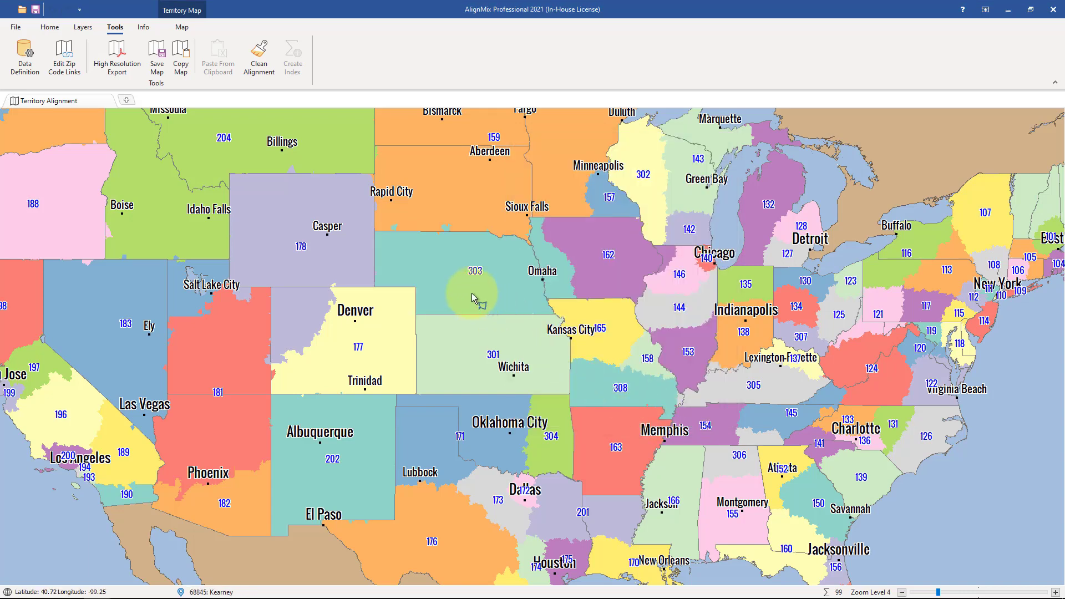
Step: Add a district map view and a region map view alongside the territory alignment
left_click(126, 100)
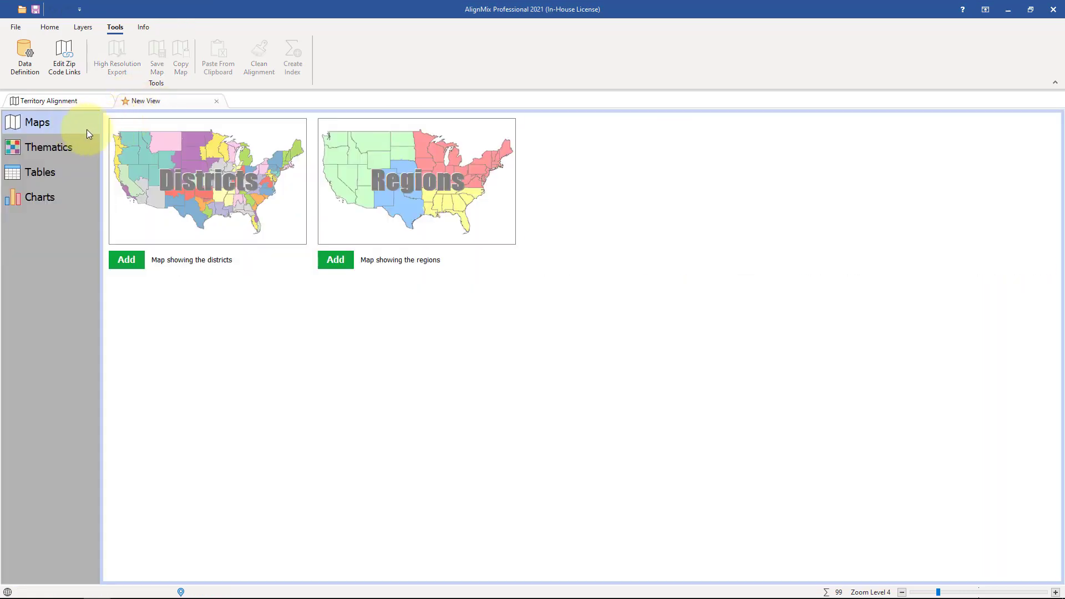
left_click(175, 166)
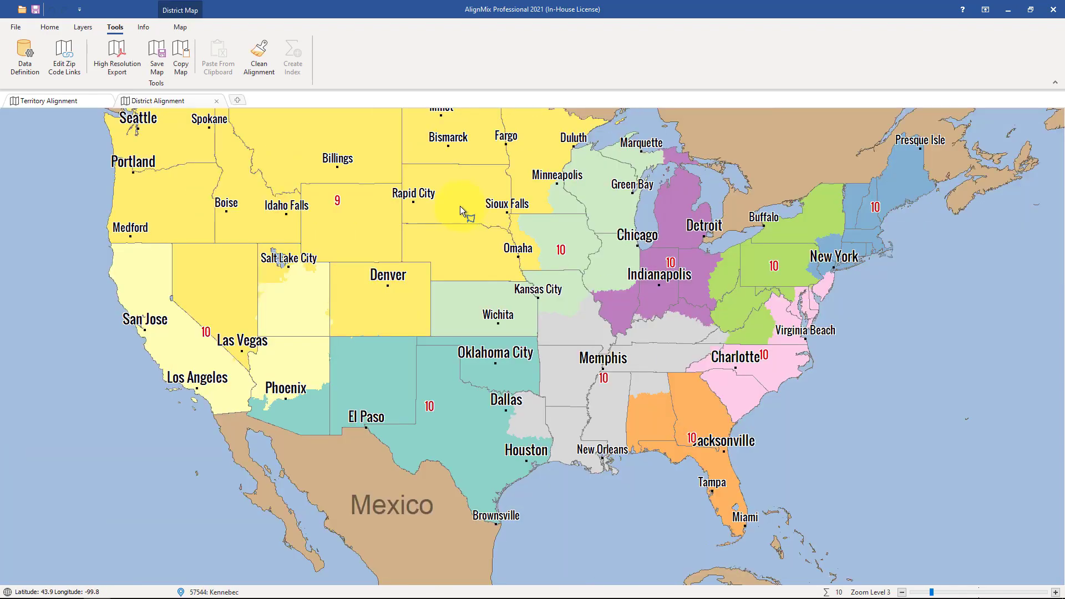
left_click(238, 100)
left_click(355, 166)
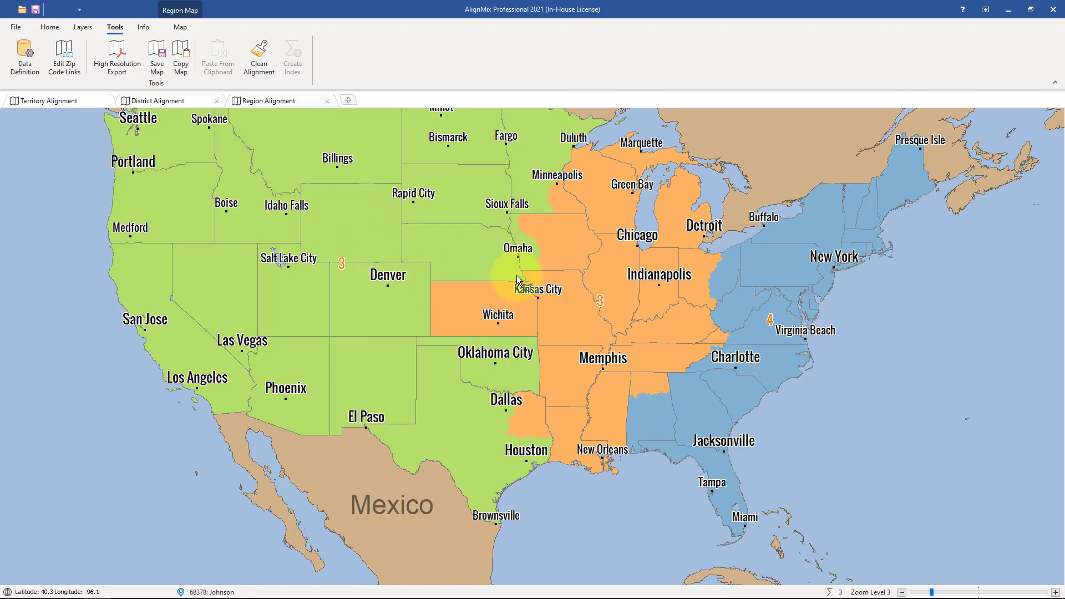
Step: Start a new project with a blank territory map
left_click(17, 27)
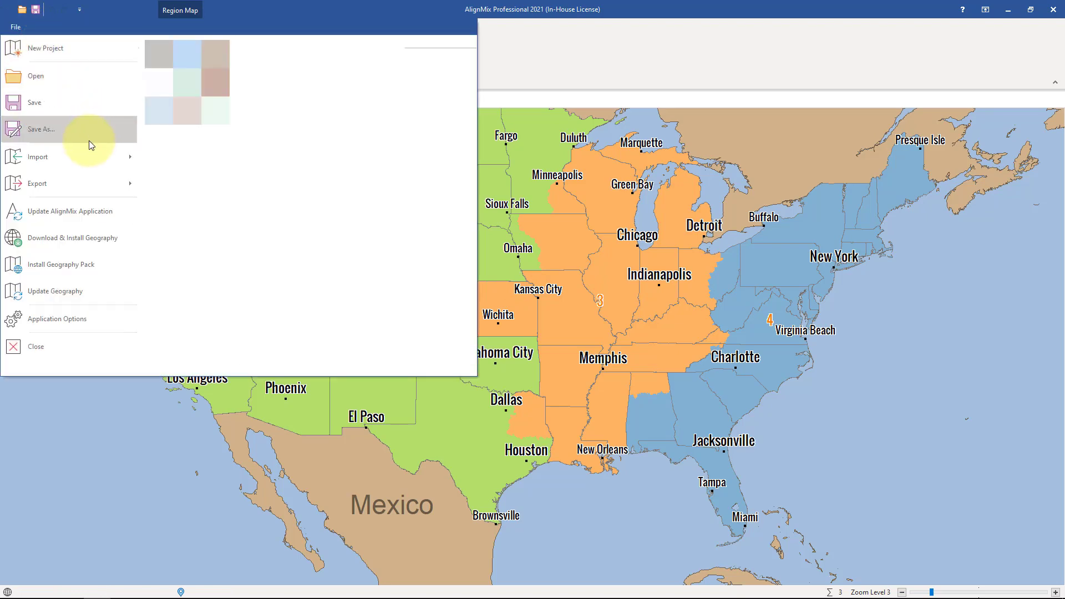
left_click(69, 58)
left_click(499, 326)
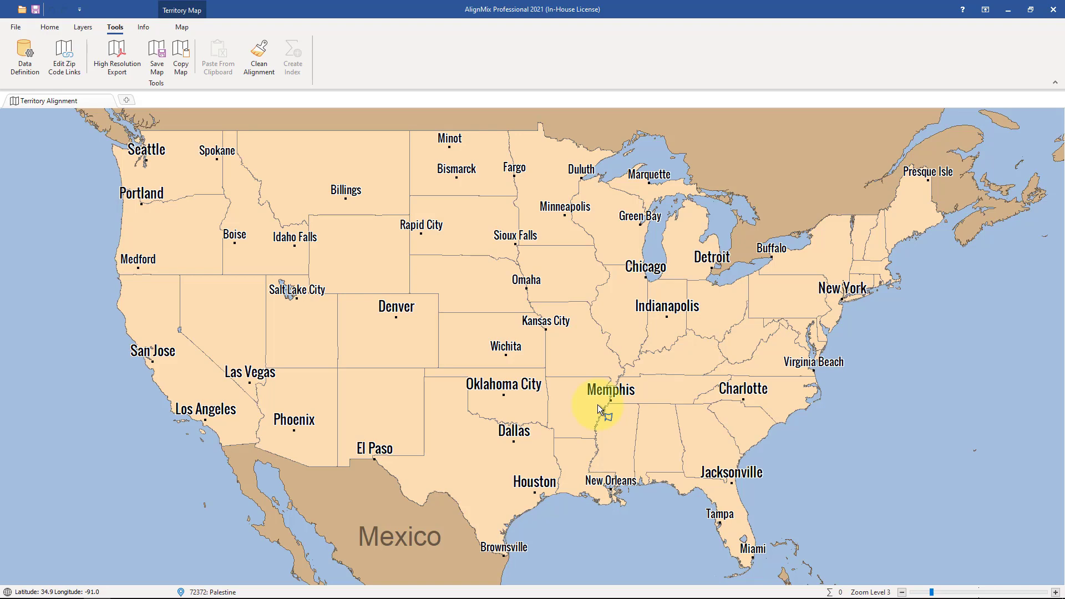
Step: Switch to Excel and examine the Zip Code and Population columns of the Zip Population Data worksheet
key("alt+Tab")
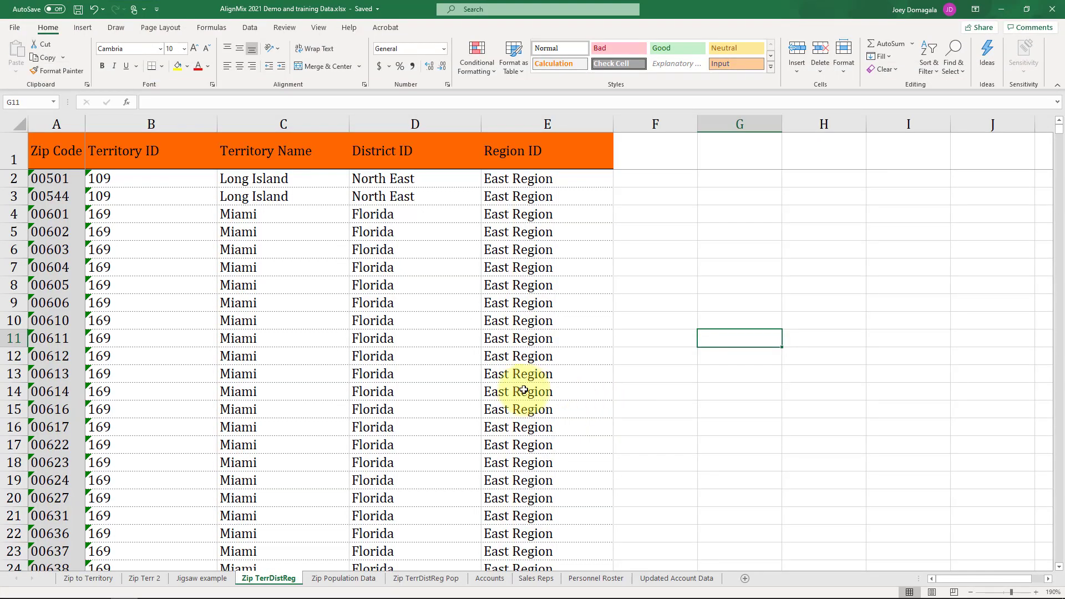
left_click(335, 579)
left_click(348, 389)
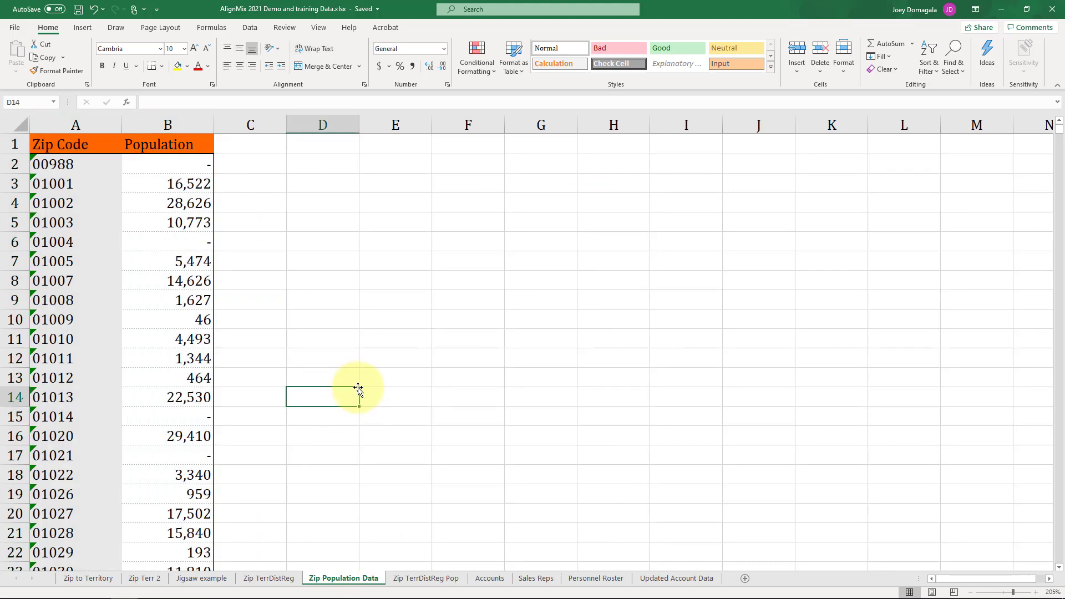
left_click(83, 124)
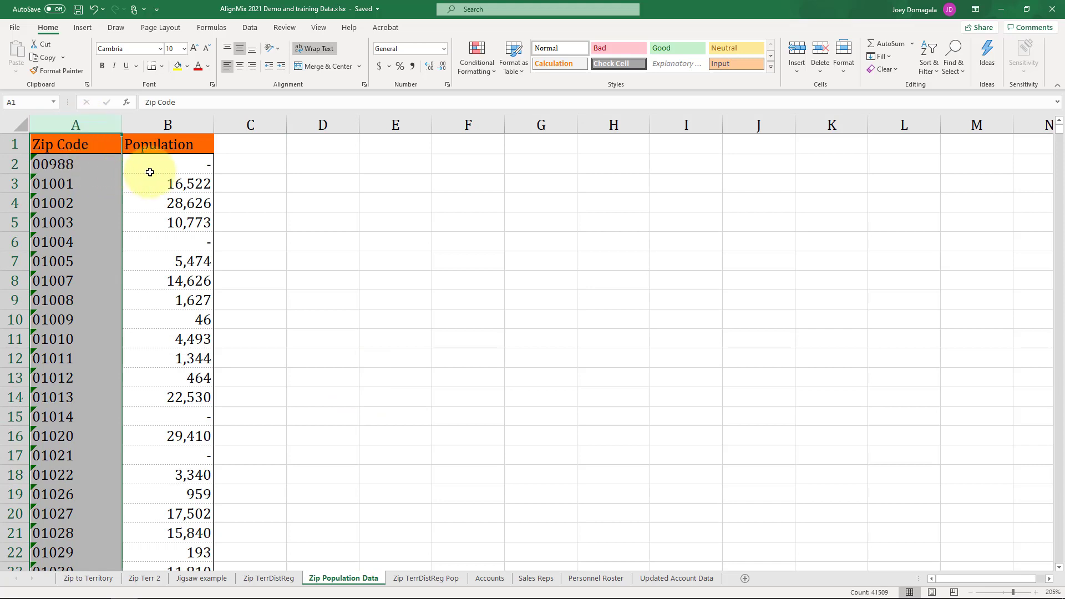
left_click(165, 180)
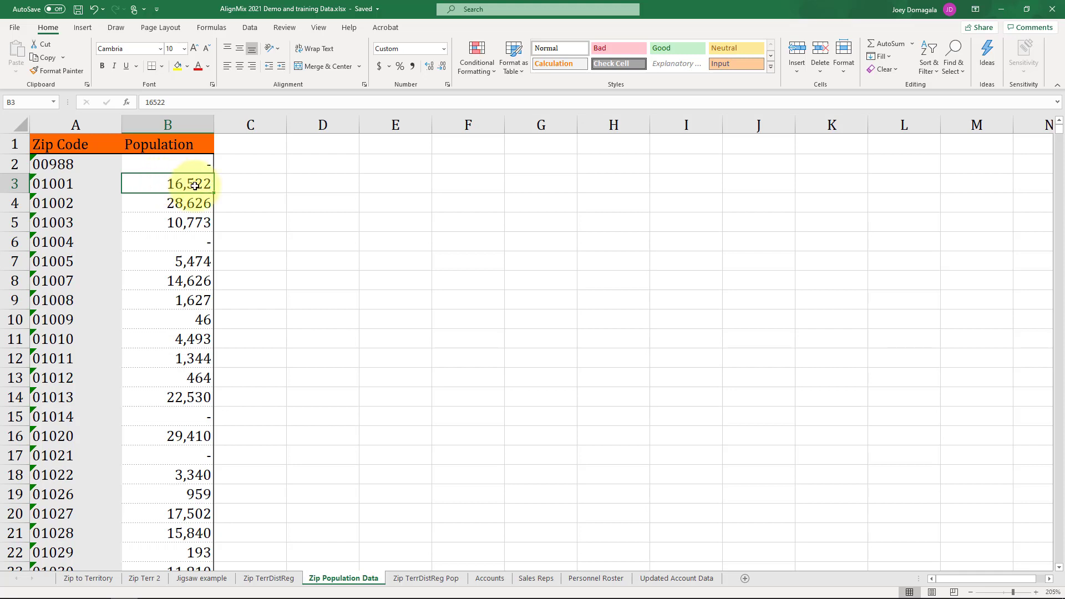
left_click_drag(168, 122, 85, 119)
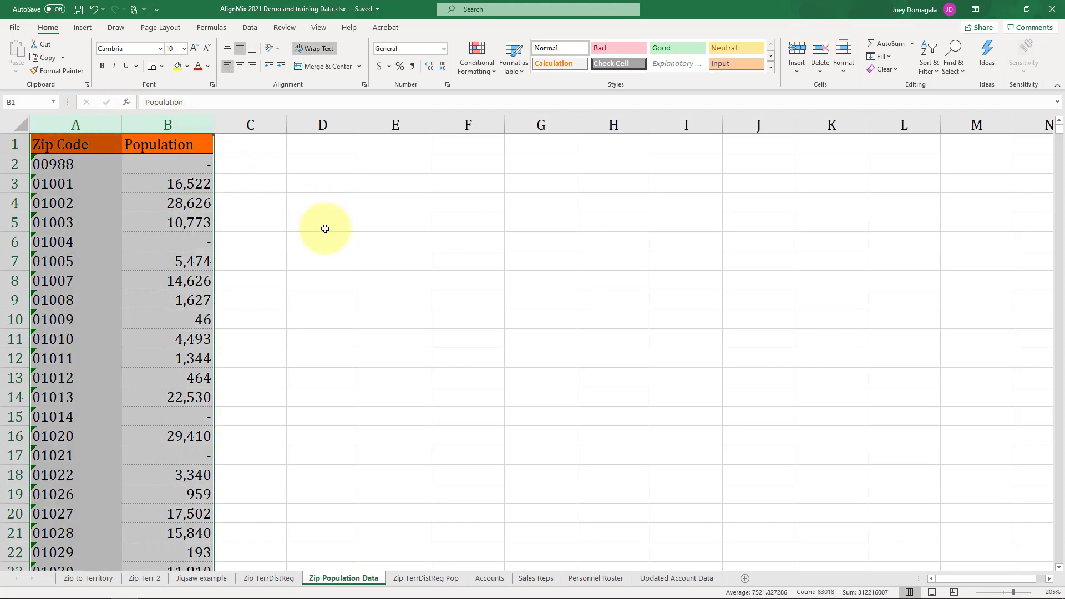
left_click(325, 237)
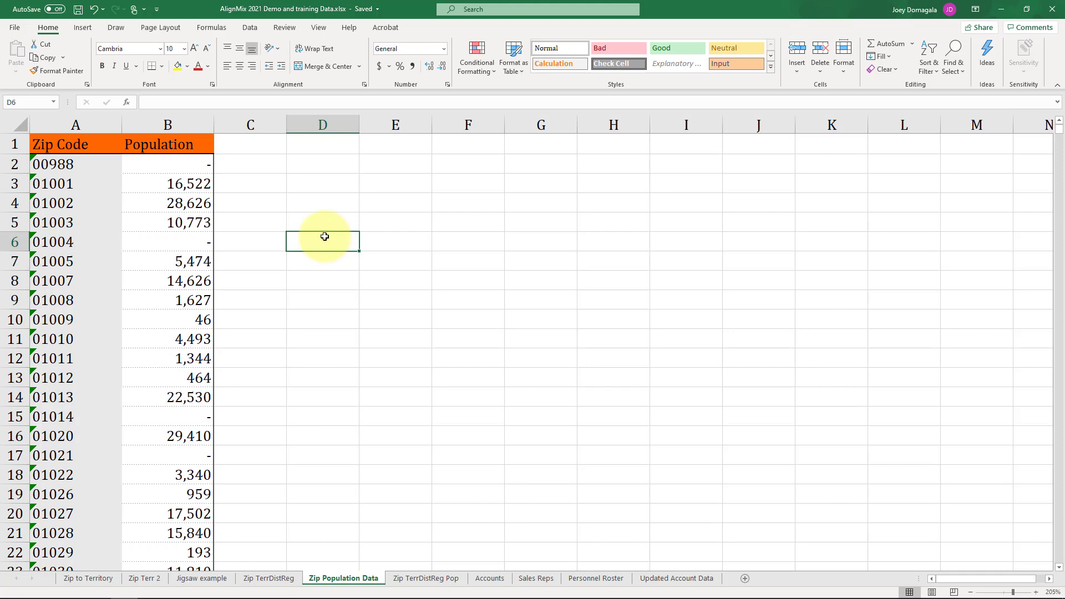
left_click_drag(166, 124, 95, 124)
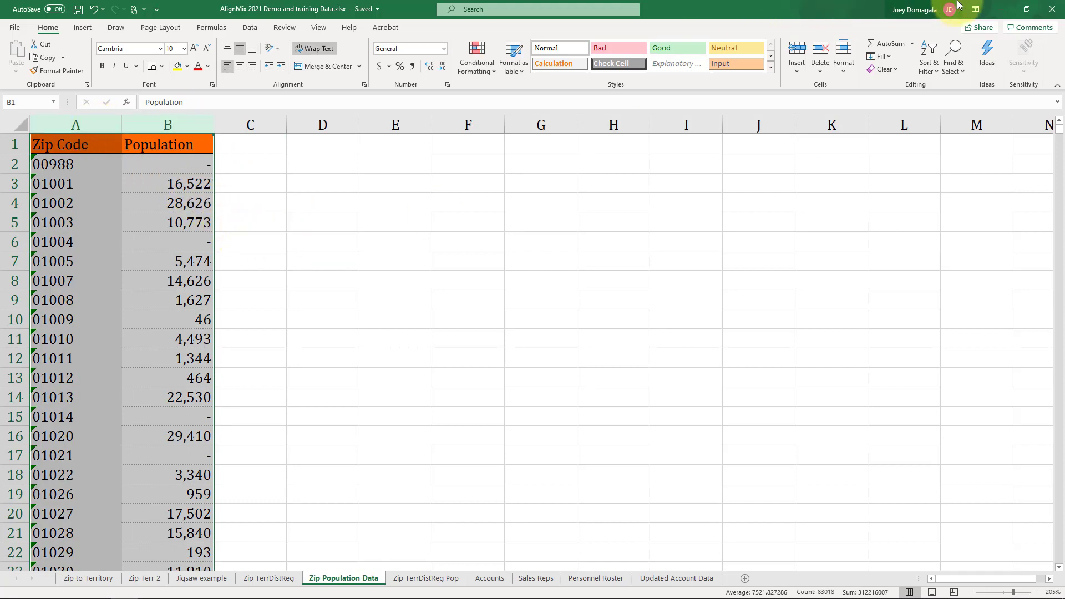
Step: Switch back to AlignMix and start a data import from AlignMix 2021 Demo and training Data.xlsx
left_click(1001, 9)
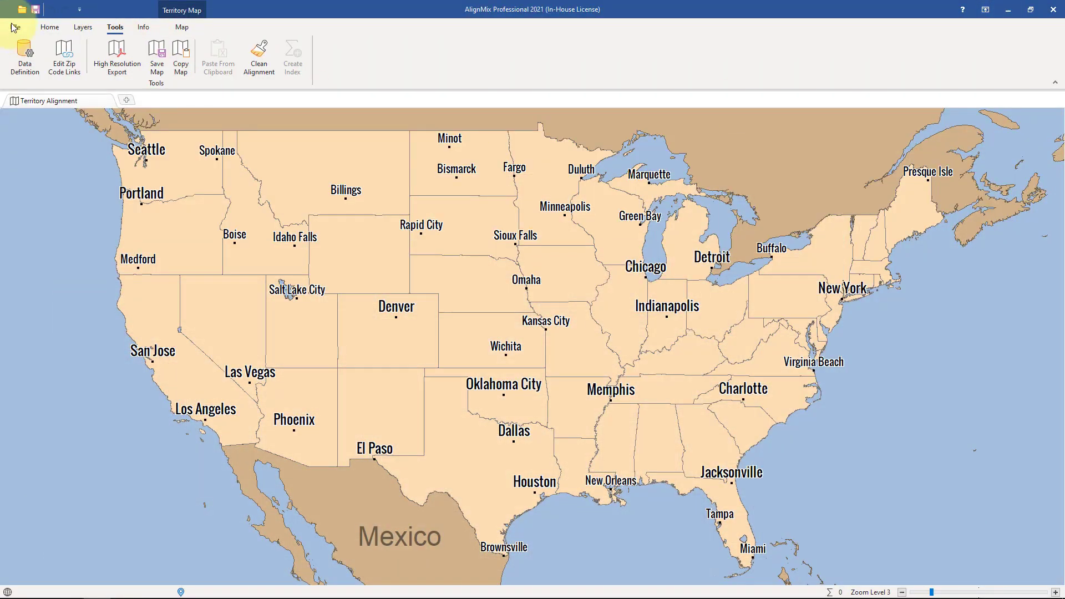
left_click(15, 27)
mouse_move(58, 153)
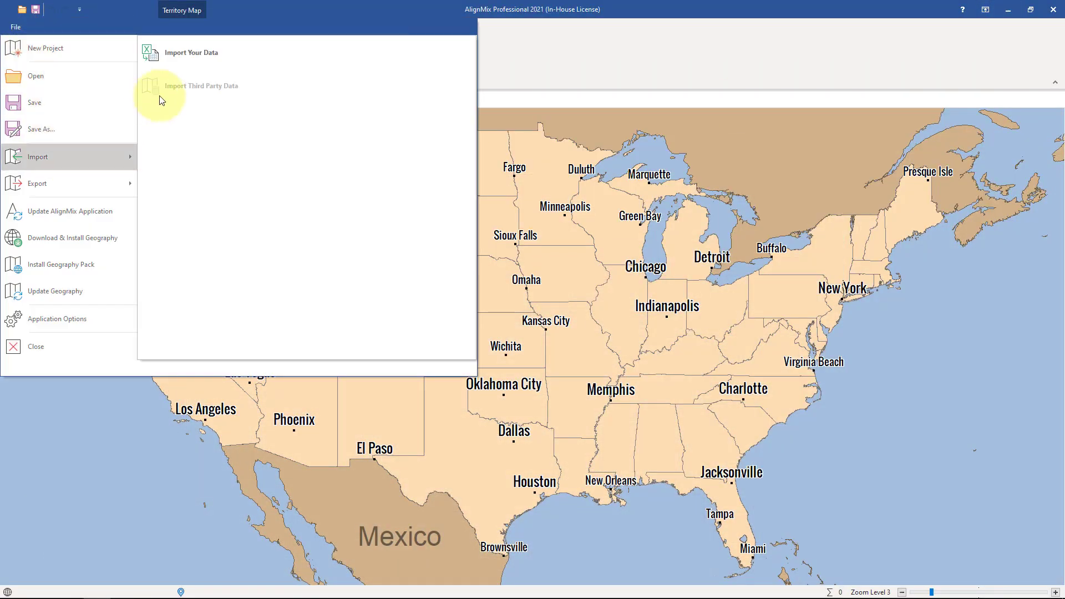
left_click(205, 53)
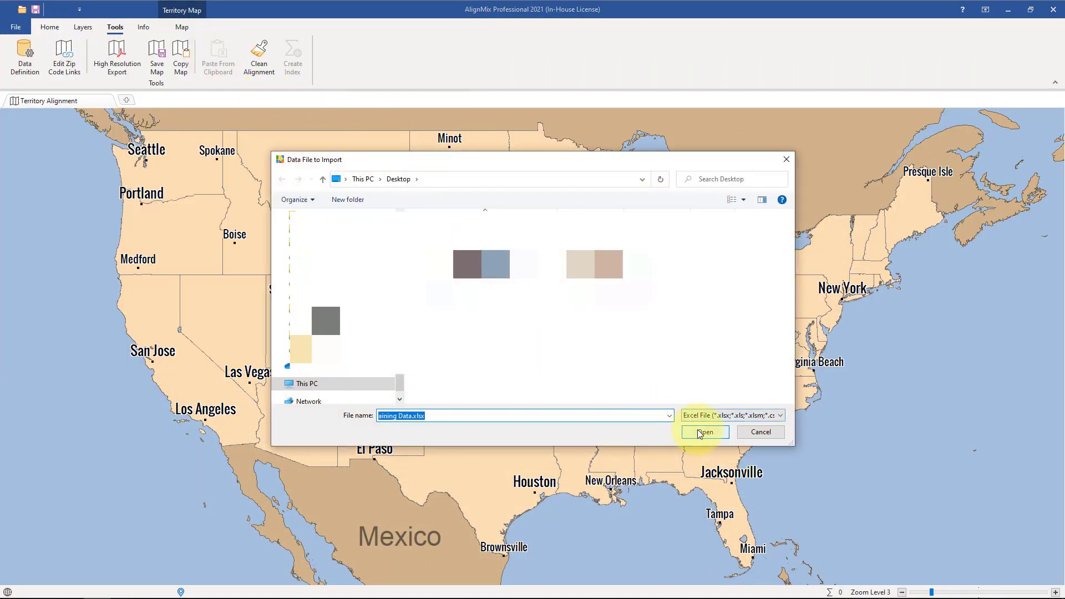
left_click(703, 433)
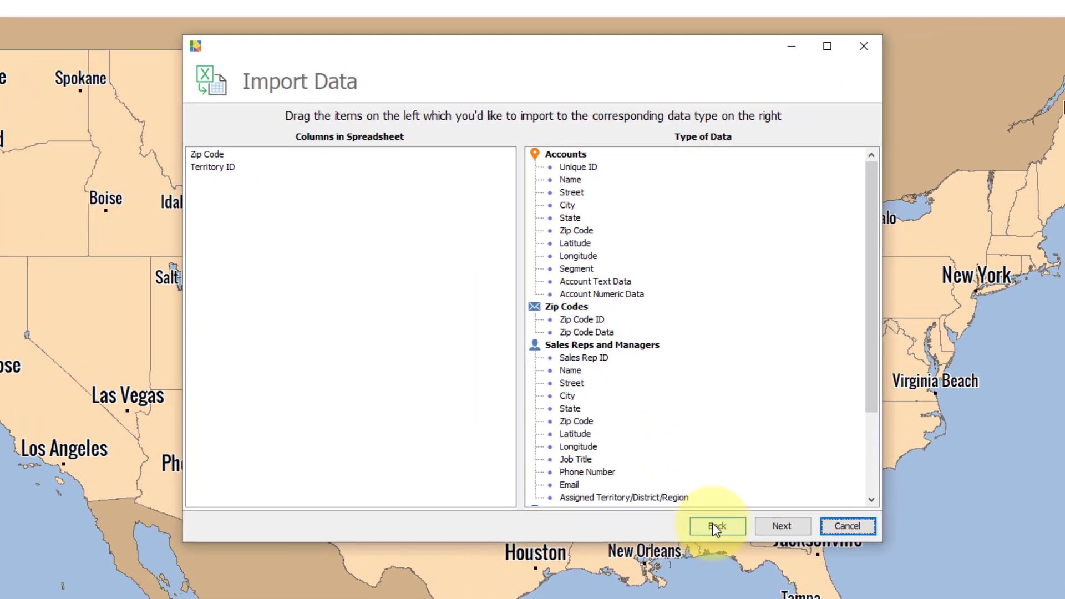
Step: Return to the worksheet selection and choose Zip Population Data for the import, keeping row 1 as the header row
left_click(660, 463)
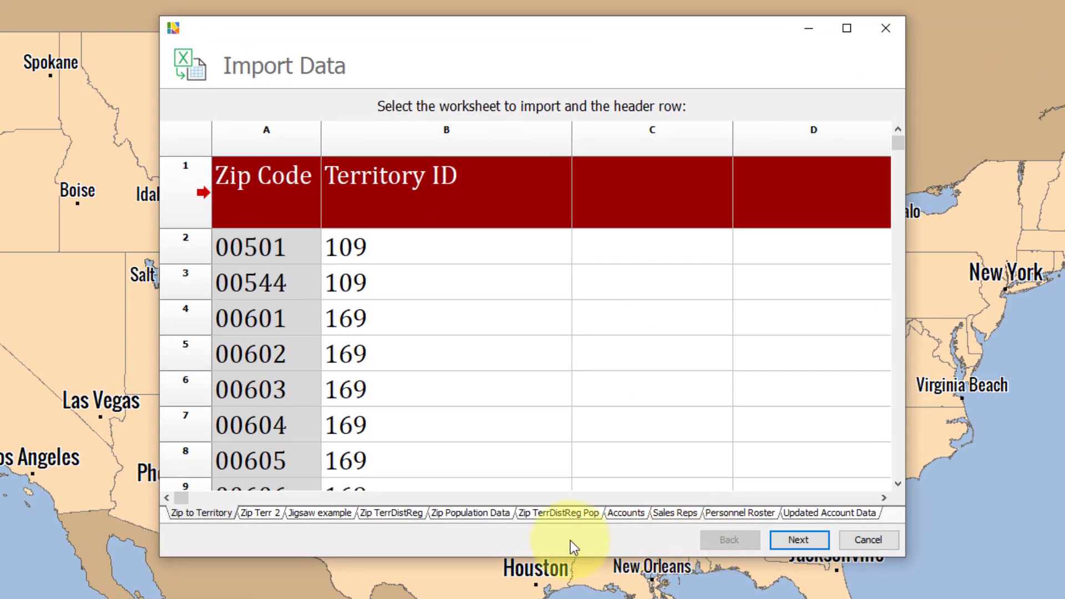
left_click(484, 513)
left_click(789, 542)
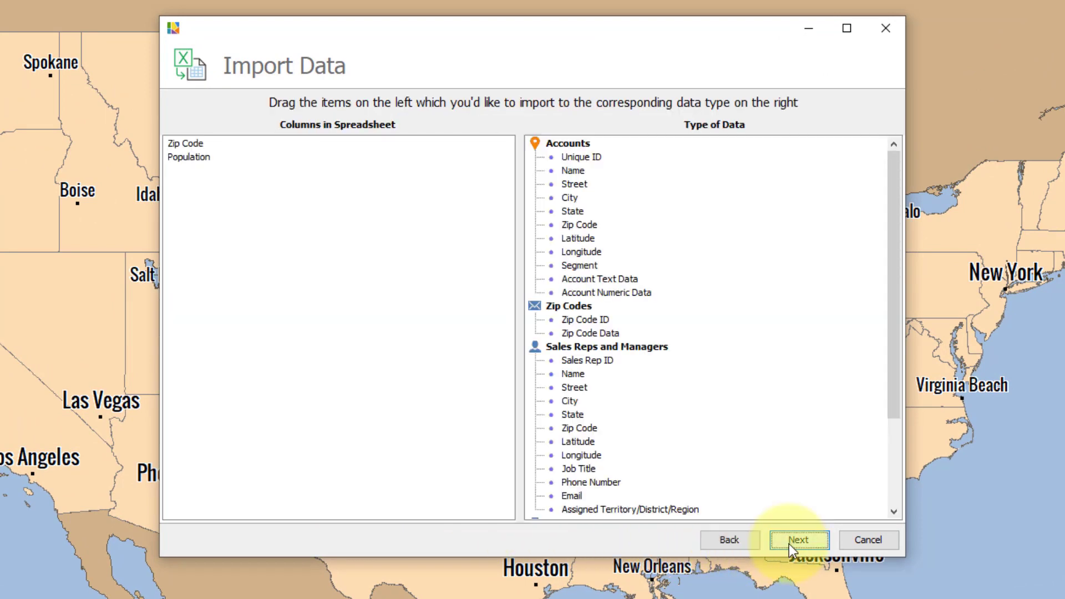
Step: Map Zip Code to Zip Code ID and Population to Zip Code Data, and run the import through to the end of the wizard
left_click_drag(180, 143, 586, 317)
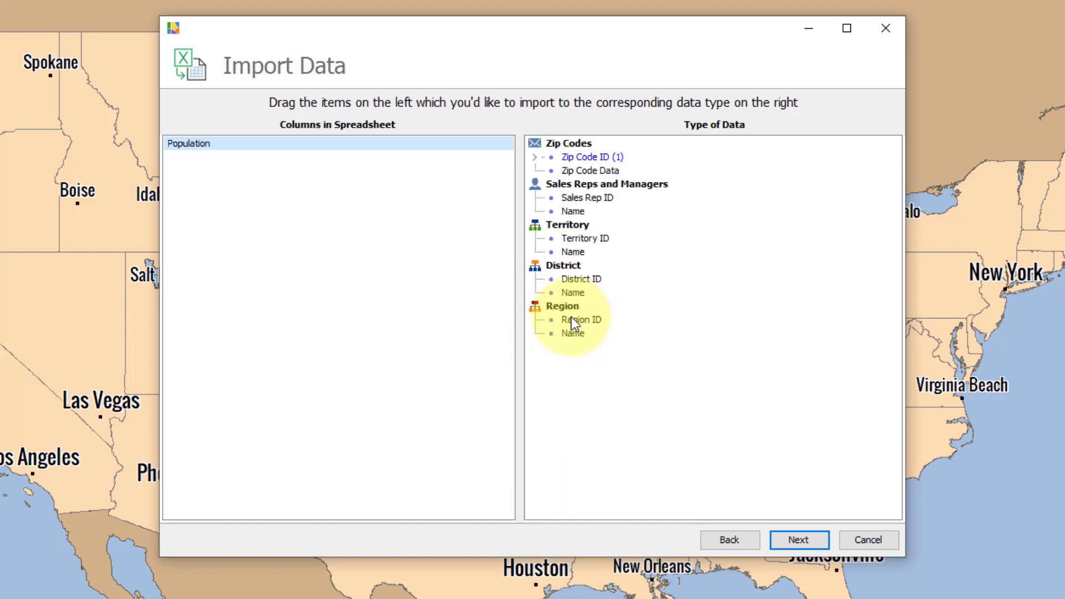
left_click_drag(196, 146, 609, 176)
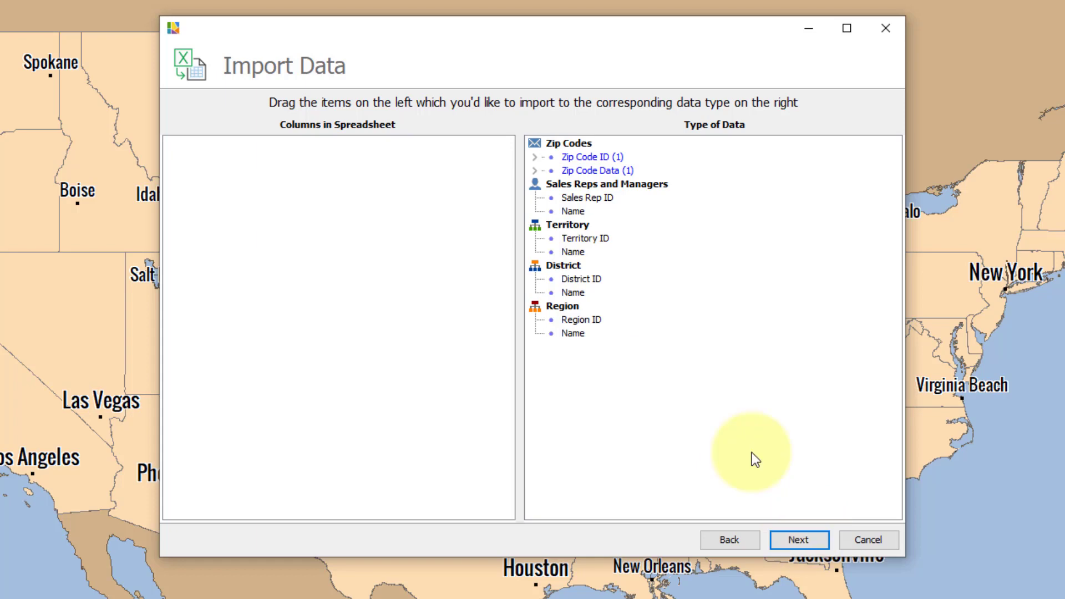
left_click(791, 541)
left_click(791, 541)
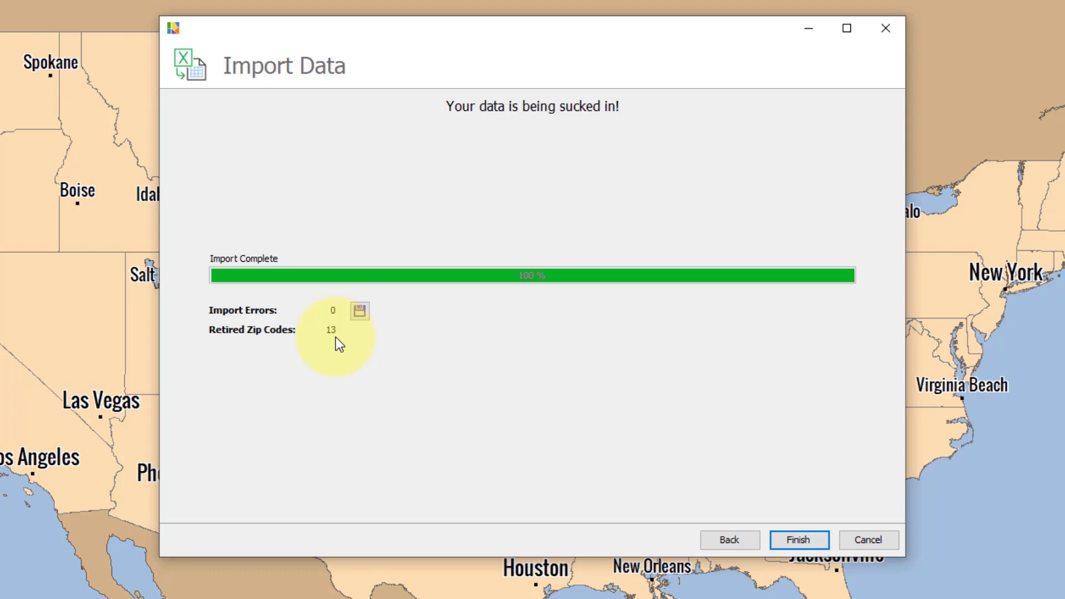
left_click(792, 542)
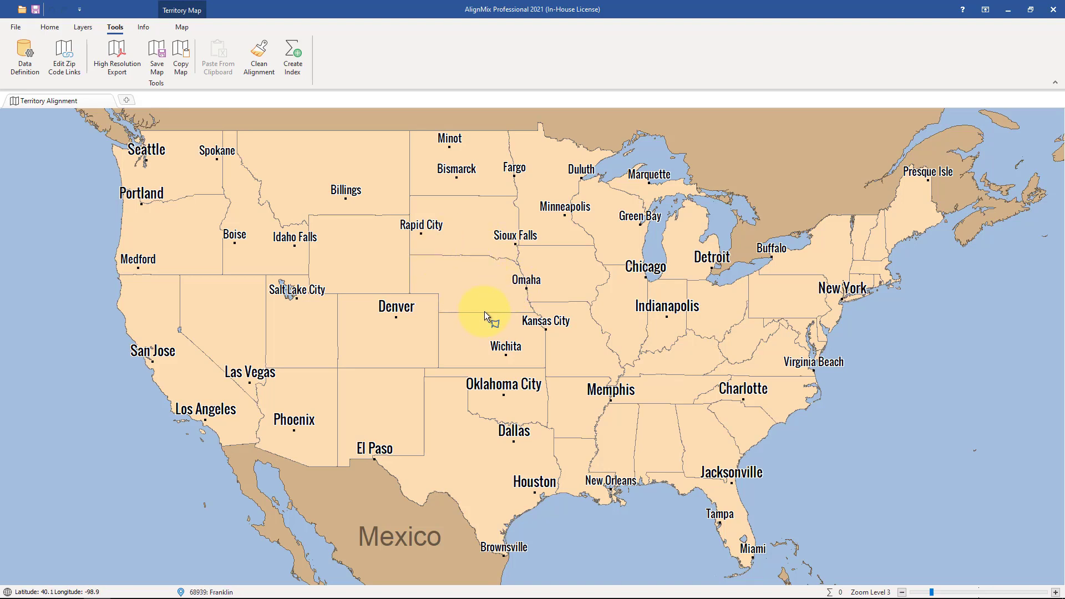
Step: Query an area in the central United States to check its population summary, and close the query
mouse_move(424, 252)
left_mouse_down()
mouse_move(413, 265)
mouse_move(531, 386)
mouse_move(581, 262)
left_mouse_up()
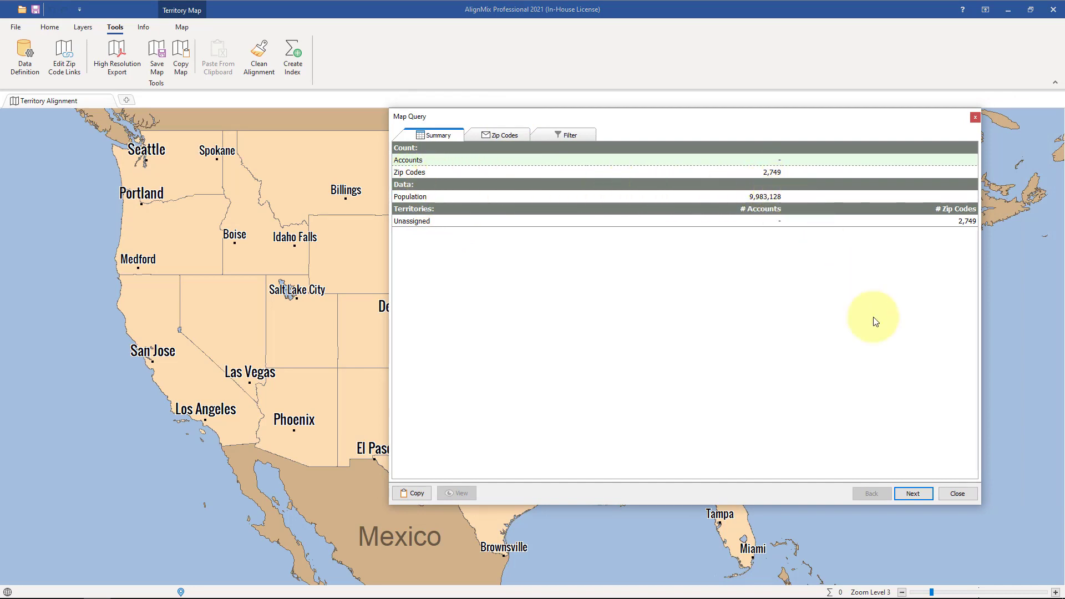
left_click(955, 493)
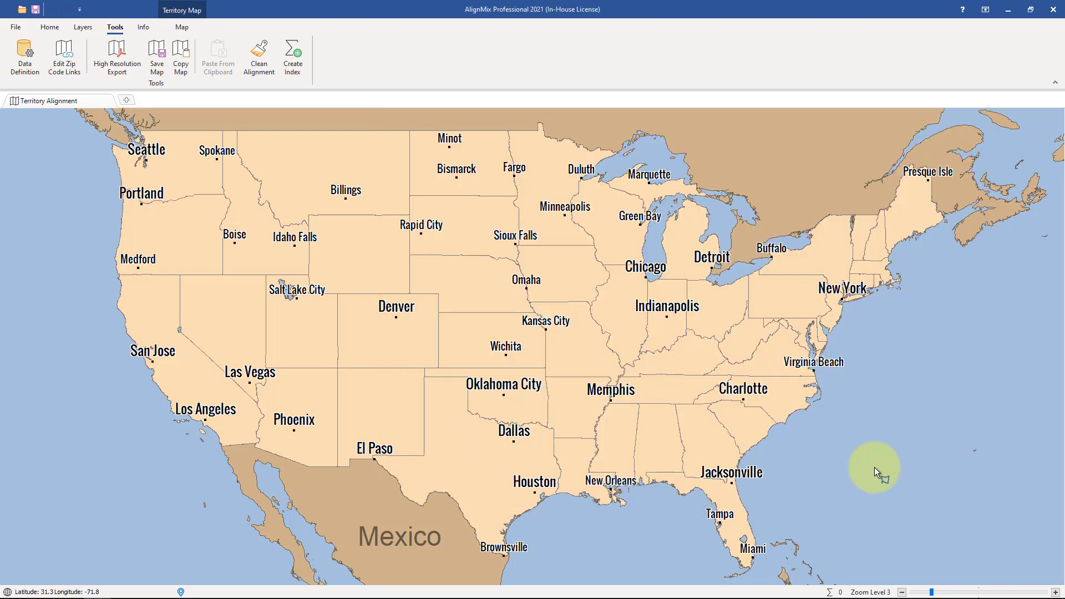
Step: Switch to Excel and examine the zip code, territory, district, region, sales rep and population columns of the Zip TerrDistReg Pop worksheet
key("alt+Tab")
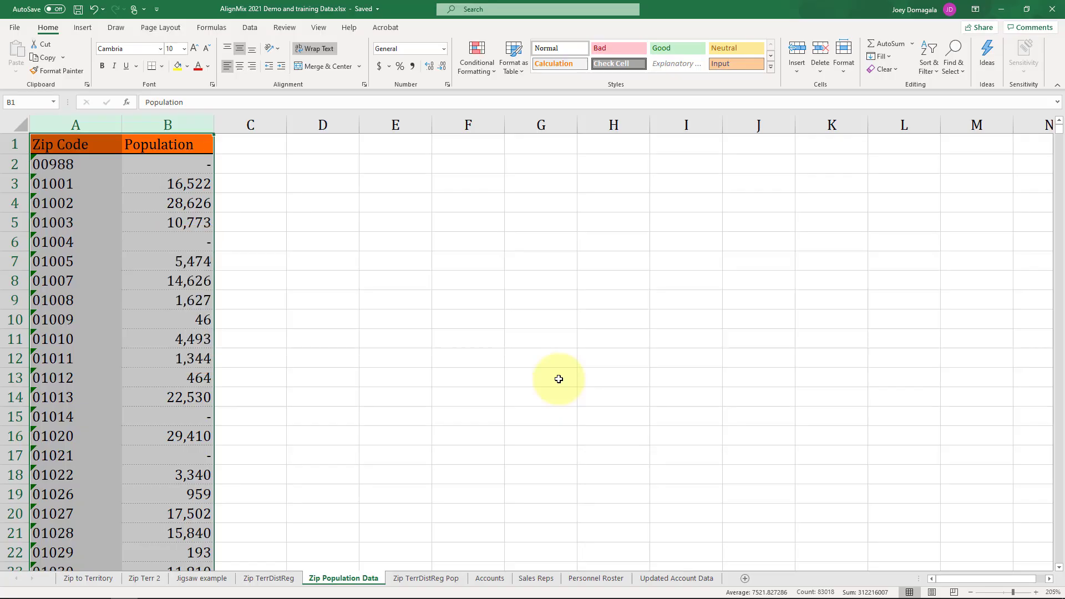
left_click(427, 579)
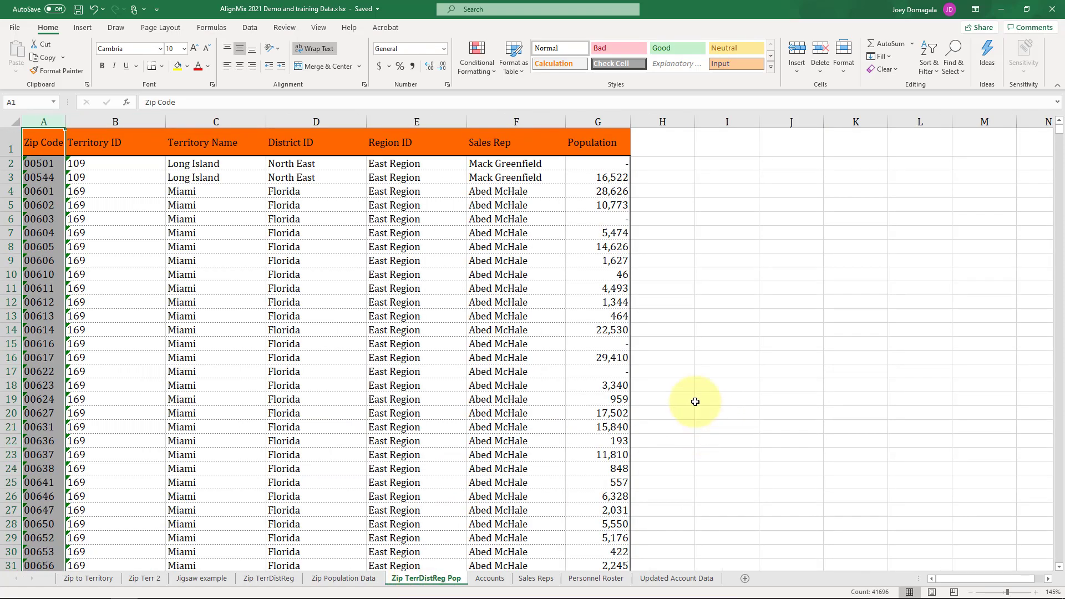
left_click_drag(110, 121, 33, 121)
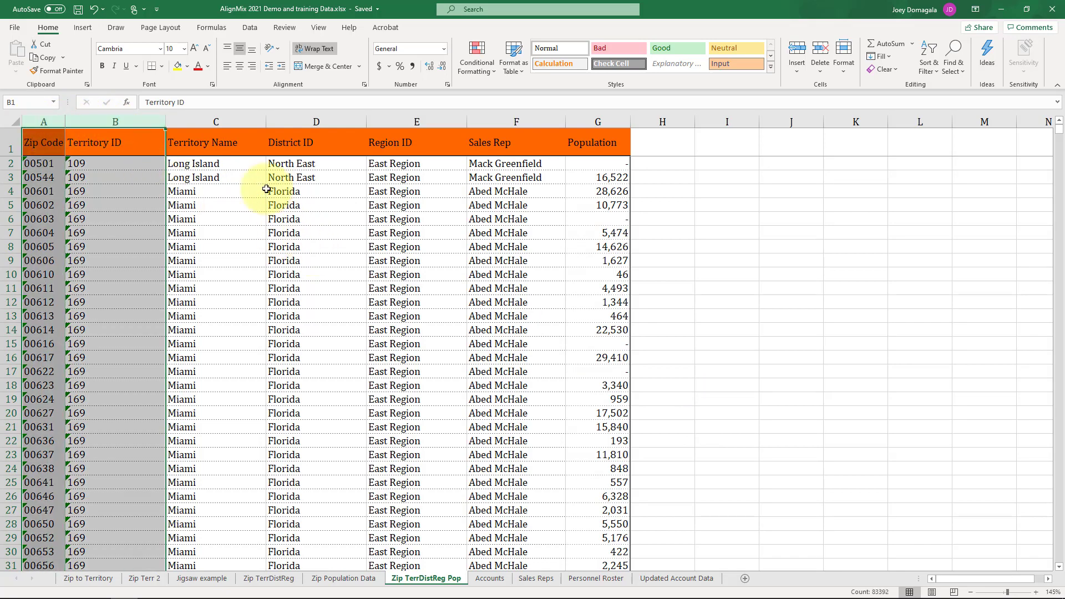
left_click(292, 119)
left_click(374, 120)
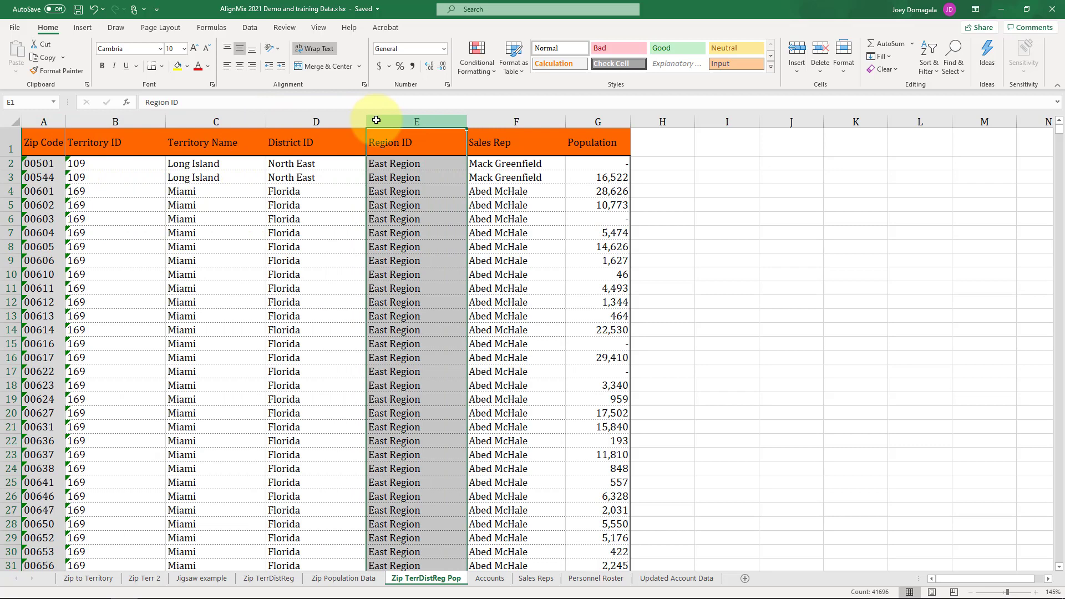
left_click(586, 119)
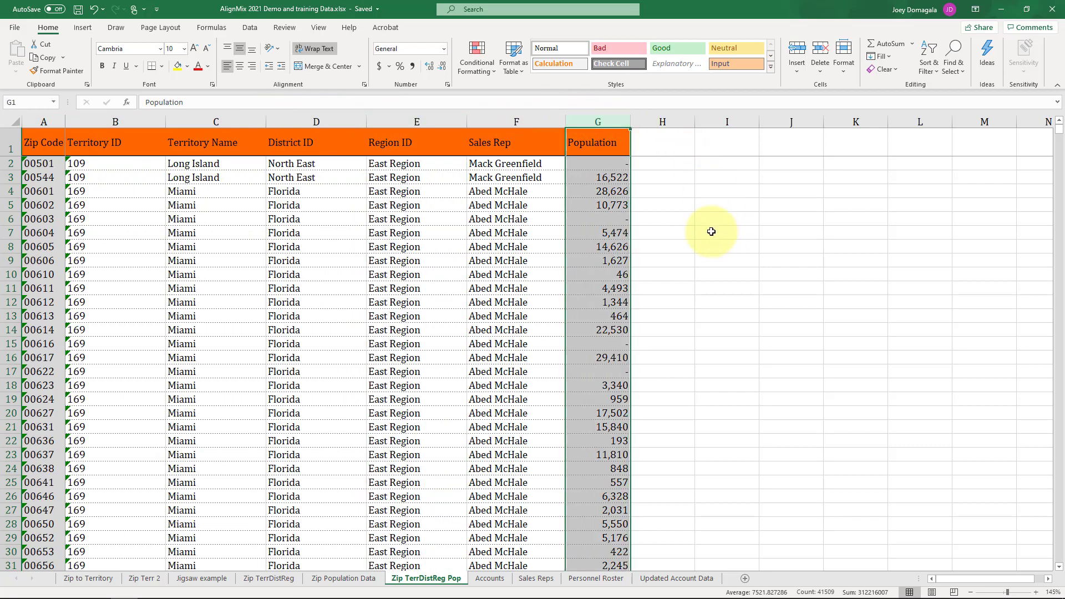
left_click_drag(605, 120, 41, 120)
left_click(725, 327)
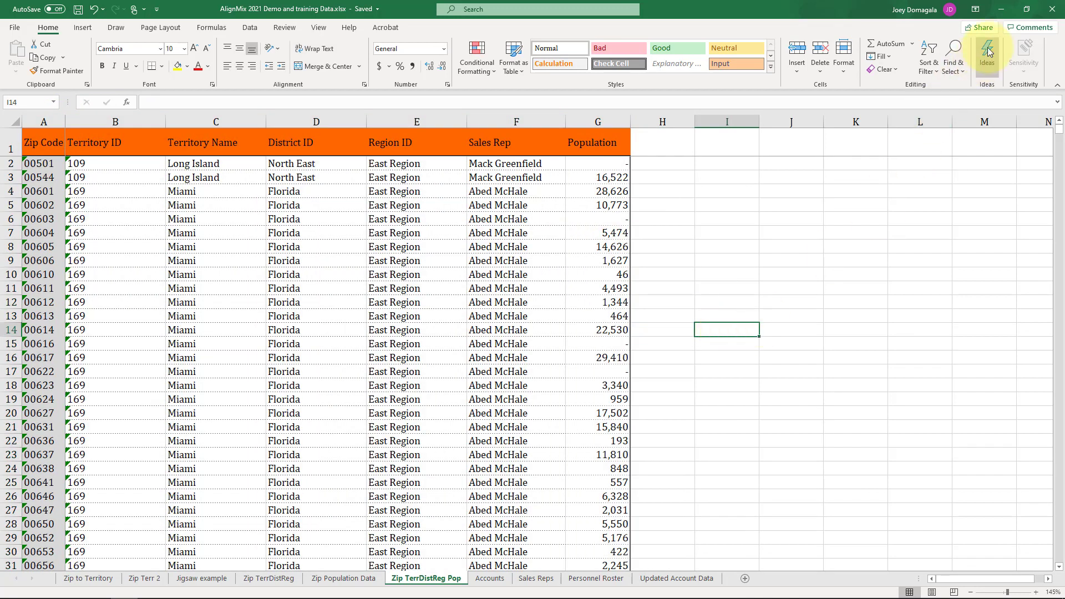
Step: Switch back to AlignMix and start a new project without saving the current one
left_click(1000, 10)
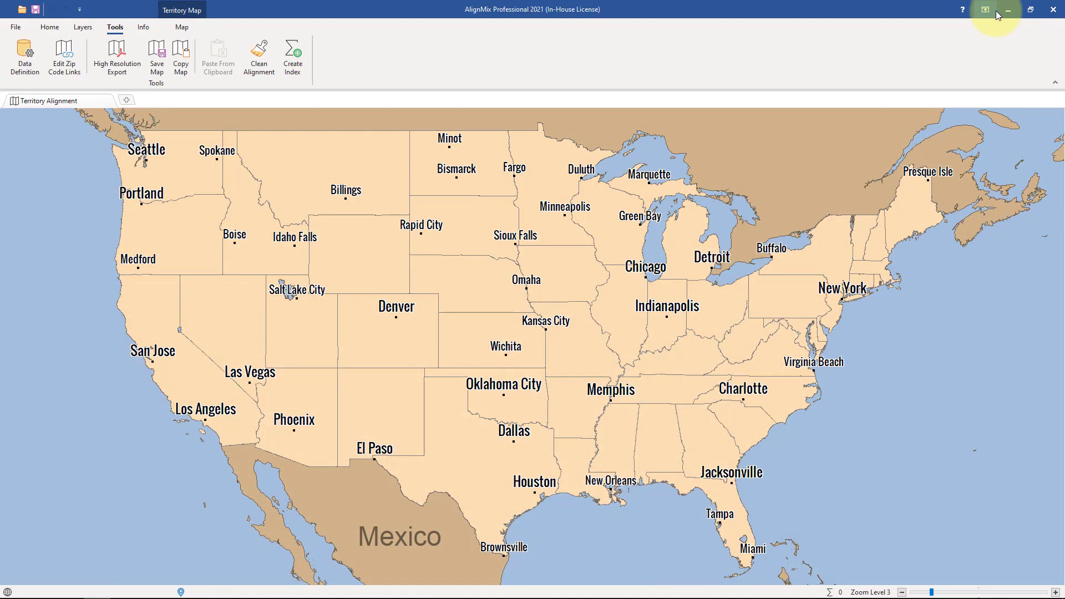
left_click(15, 27)
left_click(27, 40)
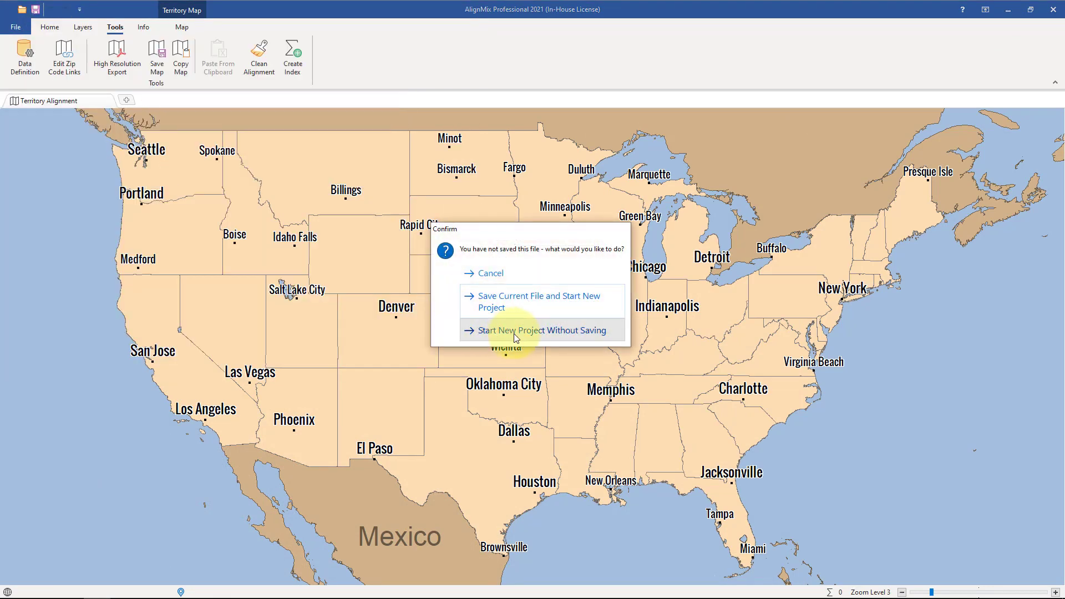
left_click(502, 333)
left_click(606, 392)
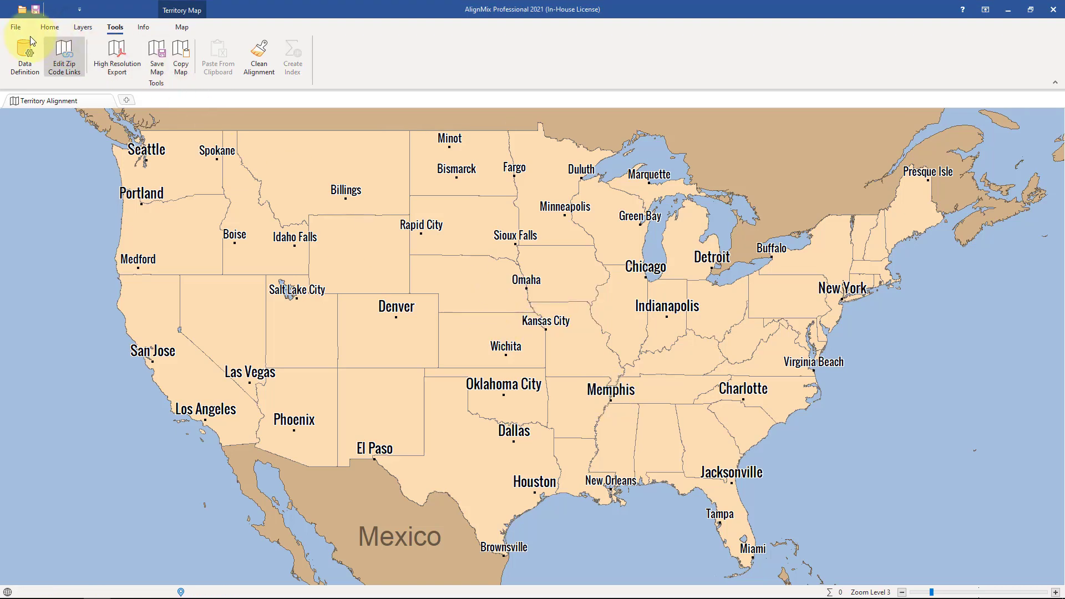
Step: Import AlignMix 2021 Demo and training Data.xlsx, choosing the Zip TerrDistReg Pop worksheet with row 1 as the header row
left_click(16, 27)
left_click(86, 158)
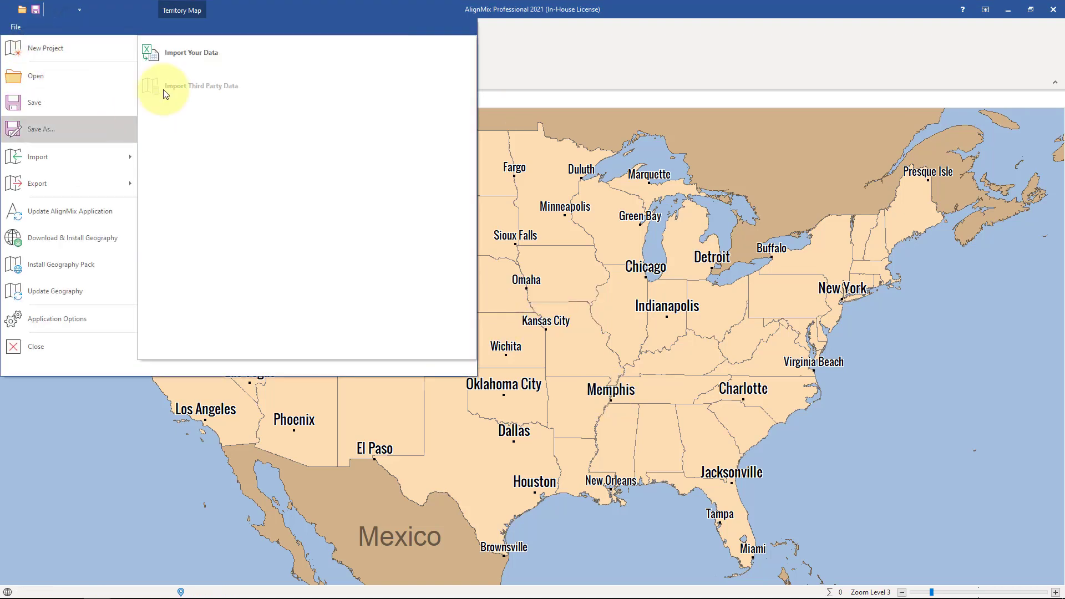
left_click(183, 53)
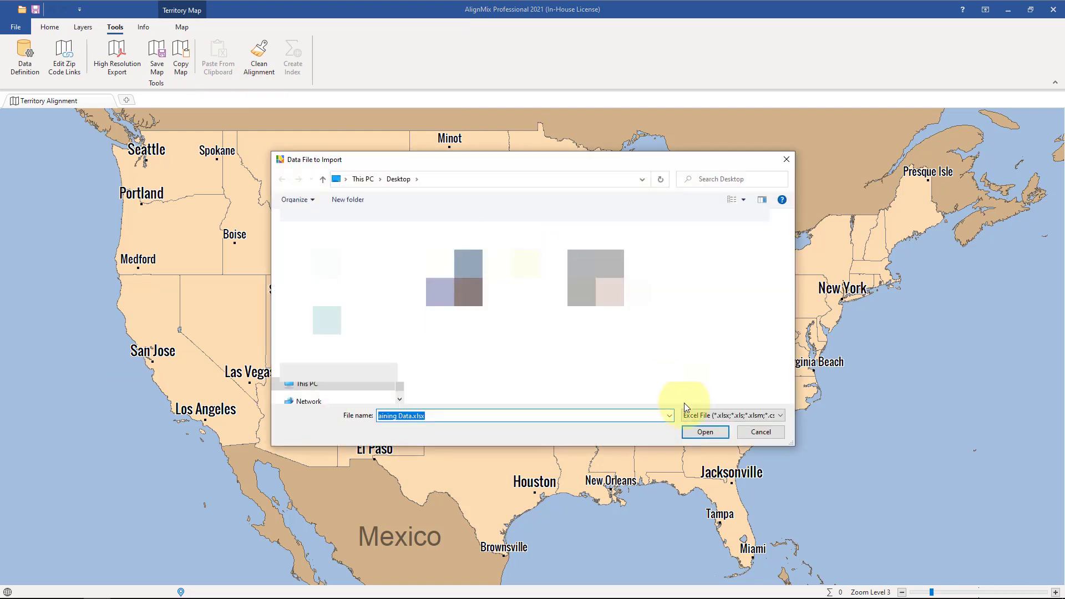
left_click(704, 431)
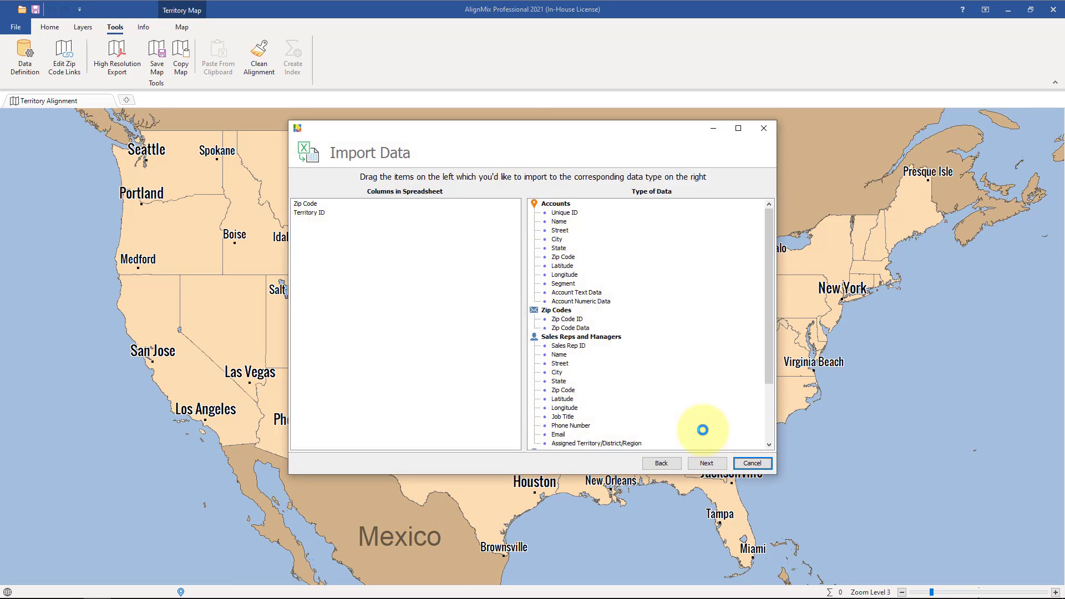
left_click(672, 464)
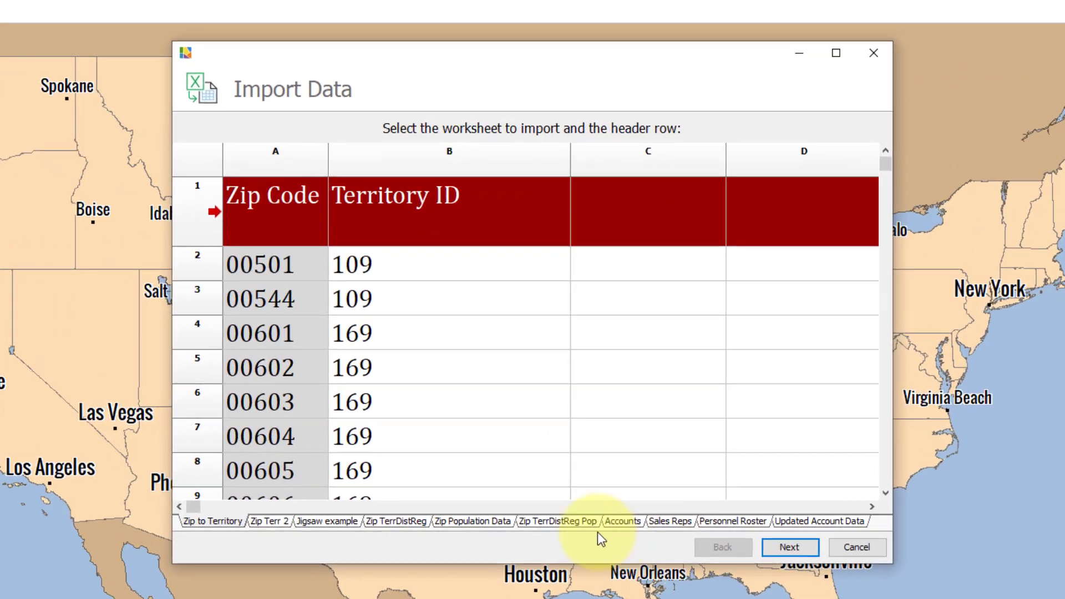
left_click(553, 524)
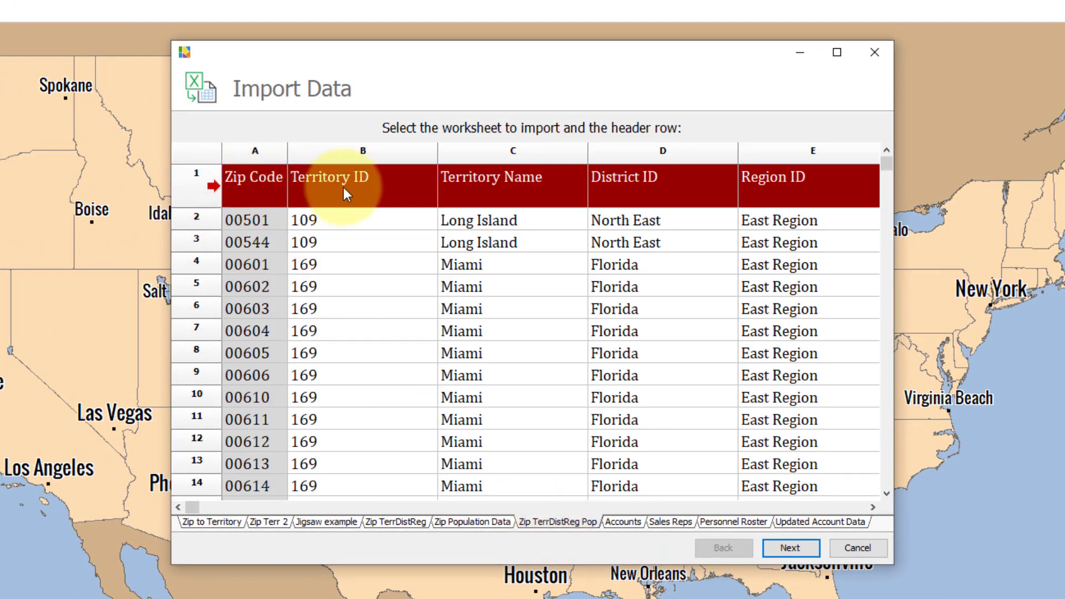
left_click(778, 547)
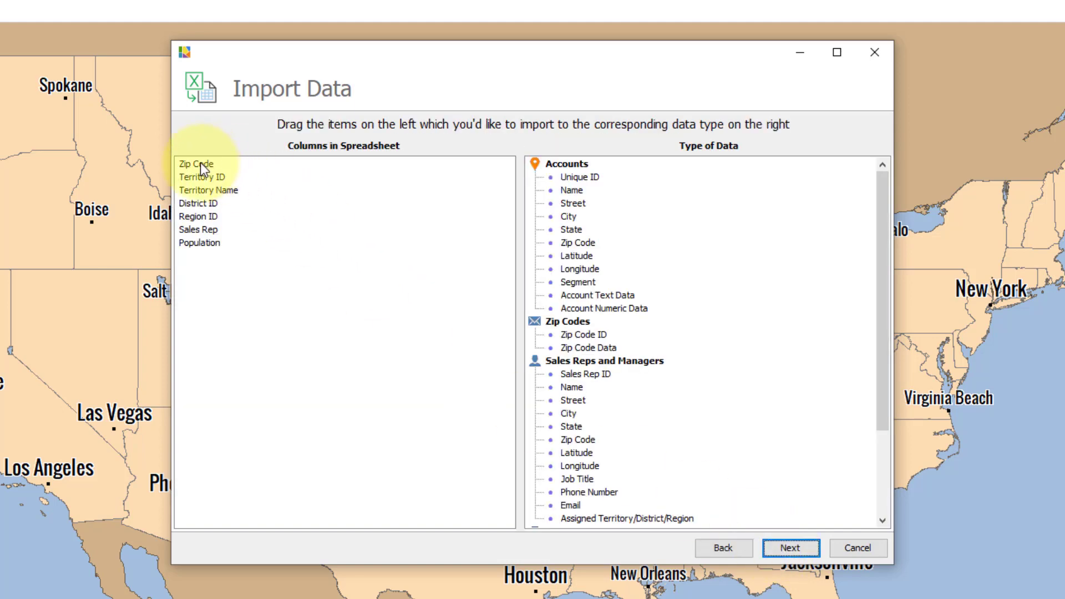
Step: Map Zip Code to Zip Code ID, and the territory ID, territory name, district ID and region ID columns to their matching Territory, District and Region fields
left_click_drag(201, 162, 583, 334)
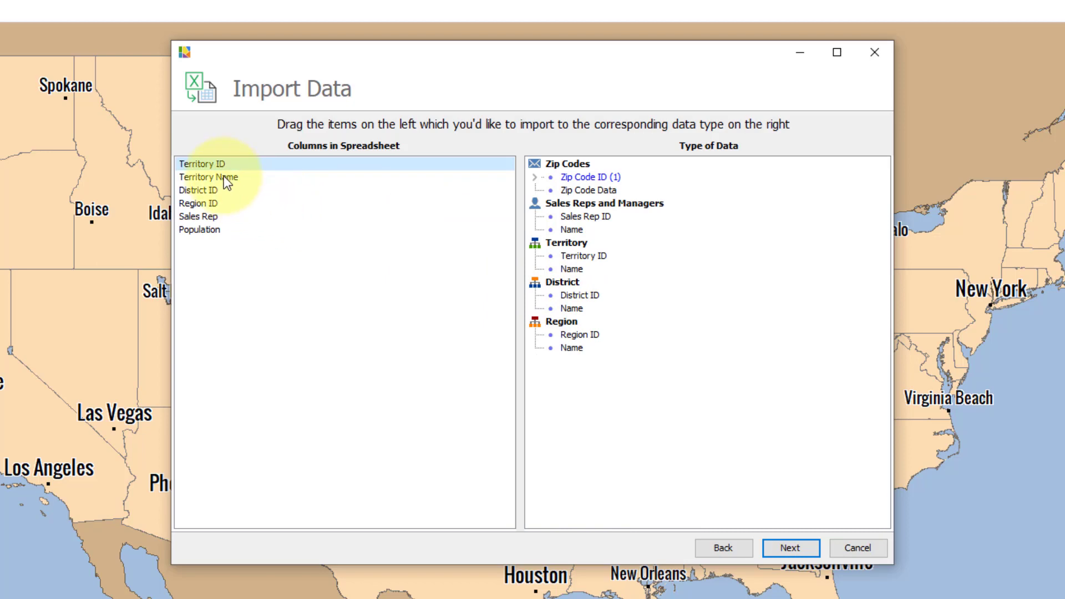
left_click_drag(208, 162, 560, 269)
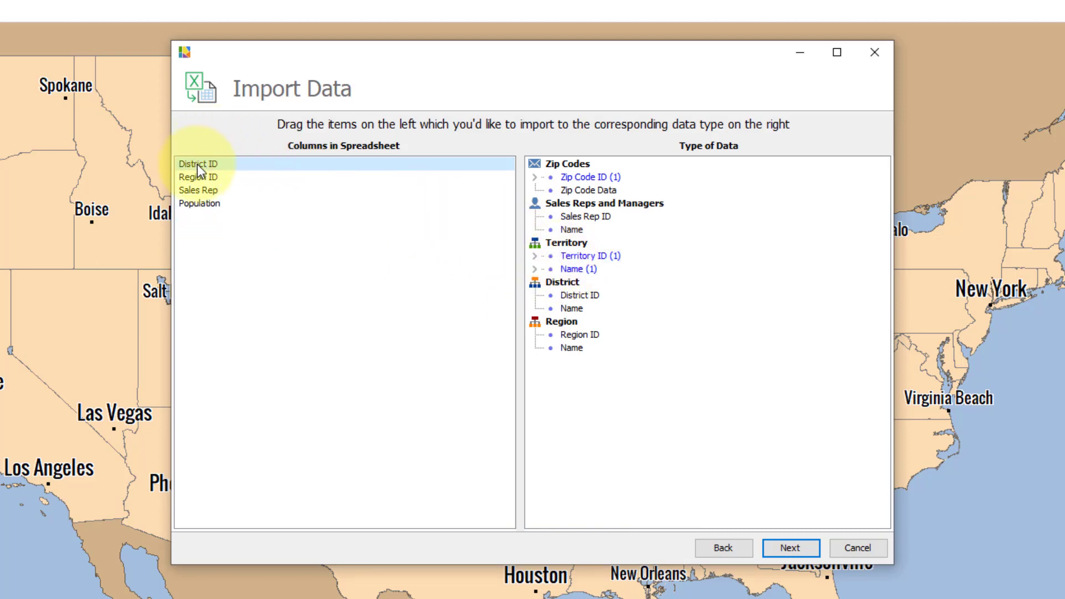
left_click_drag(197, 164, 563, 296)
left_click_drag(225, 164, 566, 329)
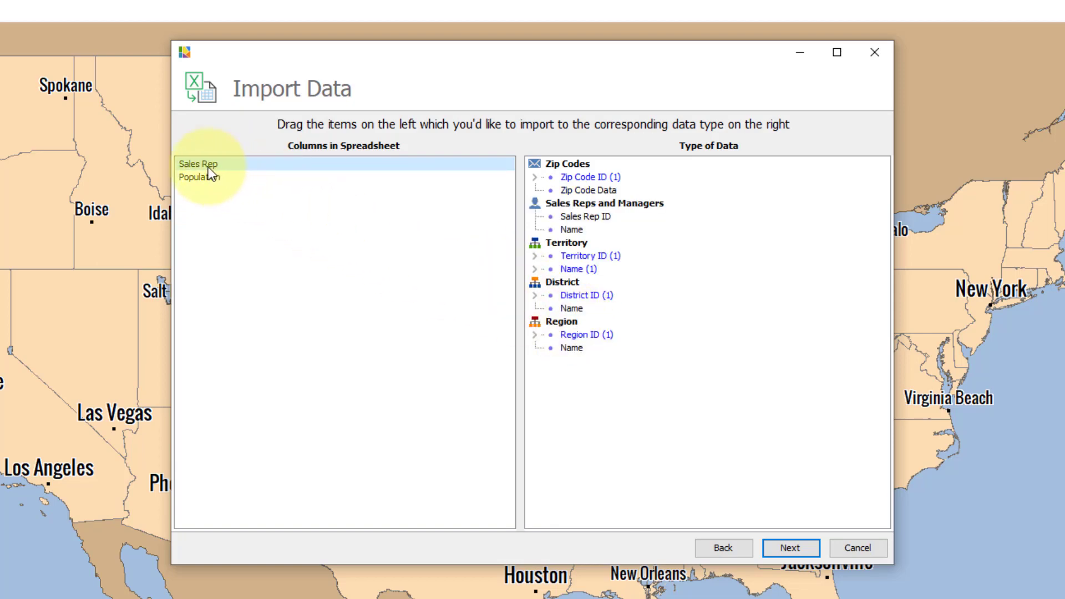
Step: Map Sales Rep to Sales Rep ID and Population to Zip Code Data, and run the import through to the end of the wizard
left_click_drag(209, 164, 595, 219)
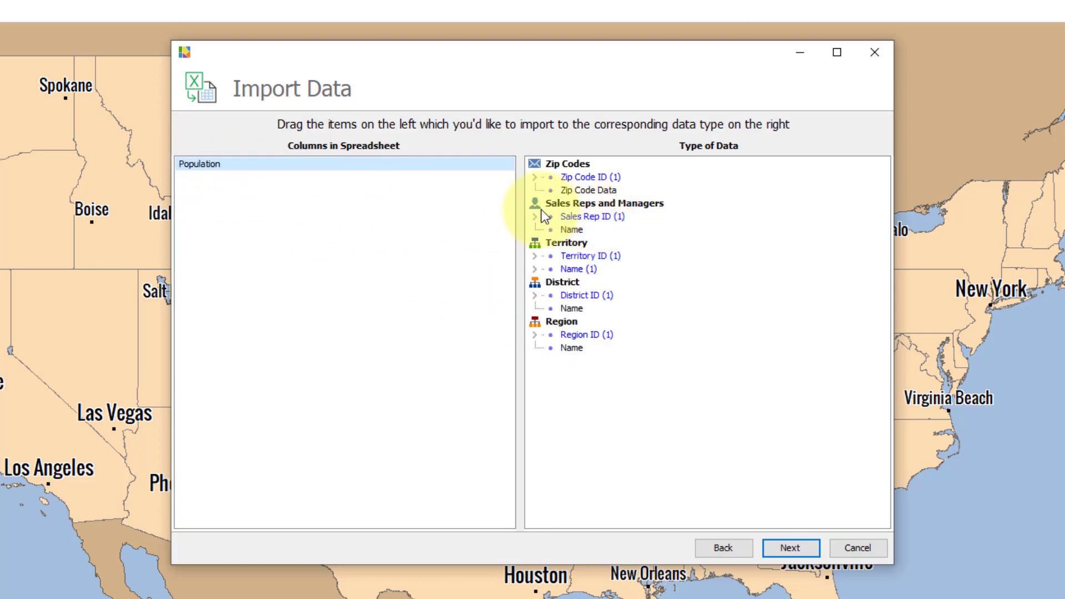
left_click_drag(203, 168, 604, 190)
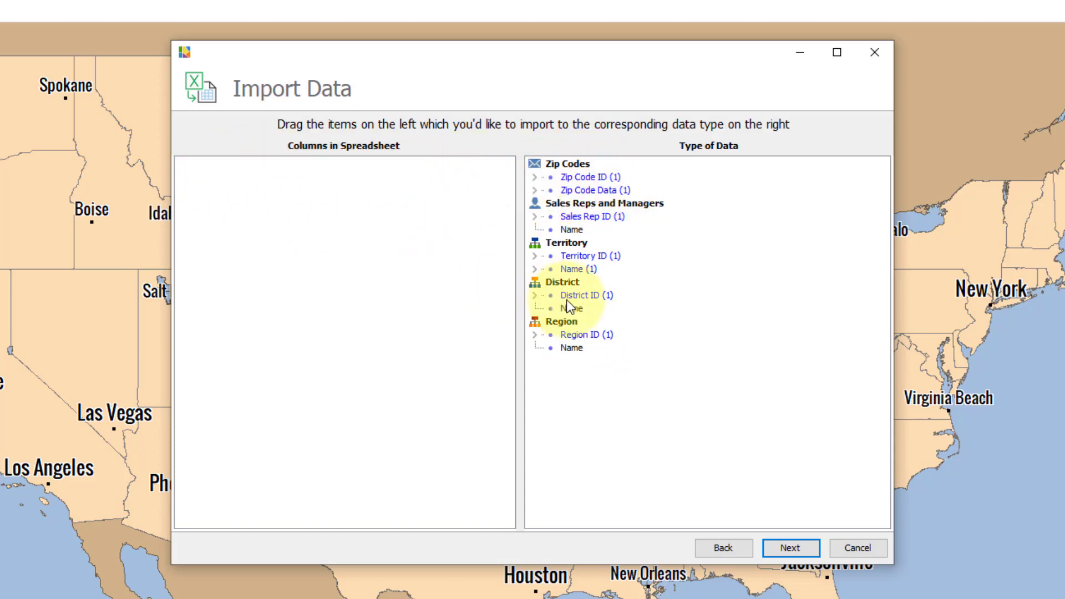
left_click(809, 549)
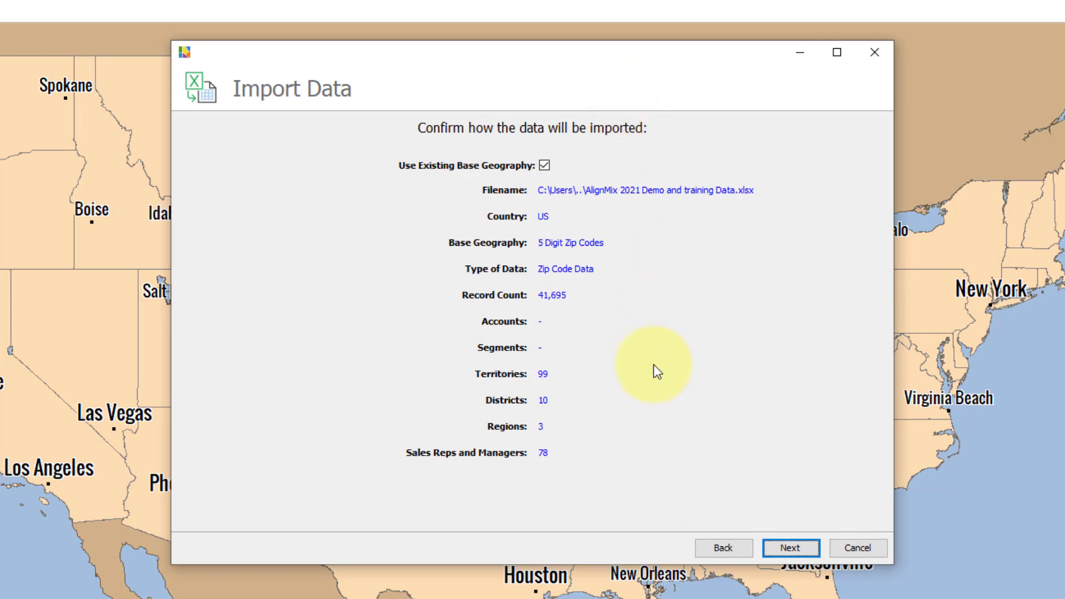
left_click(791, 548)
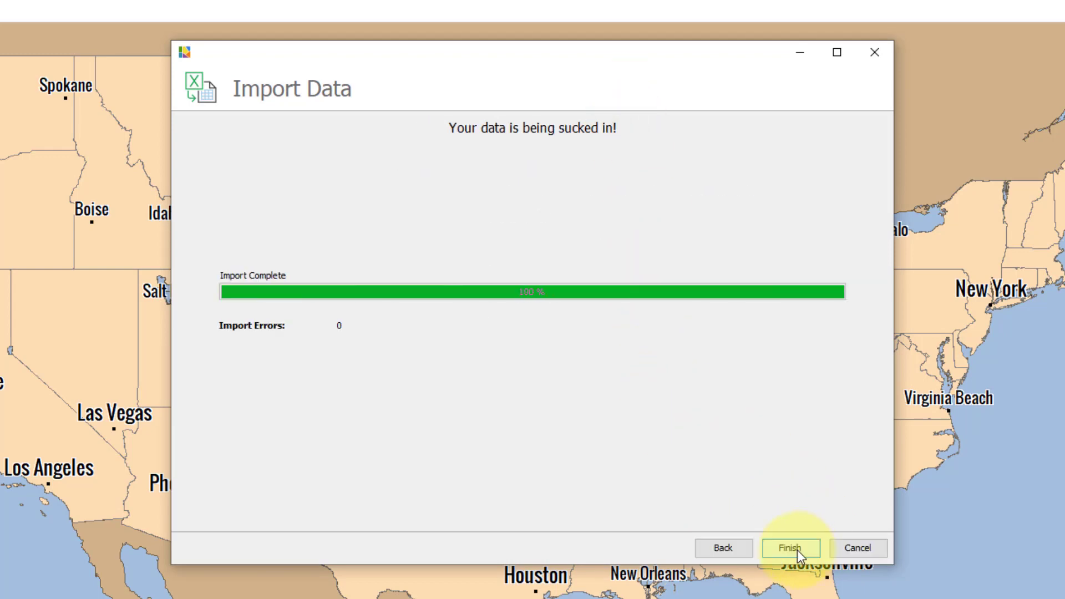
left_click(797, 550)
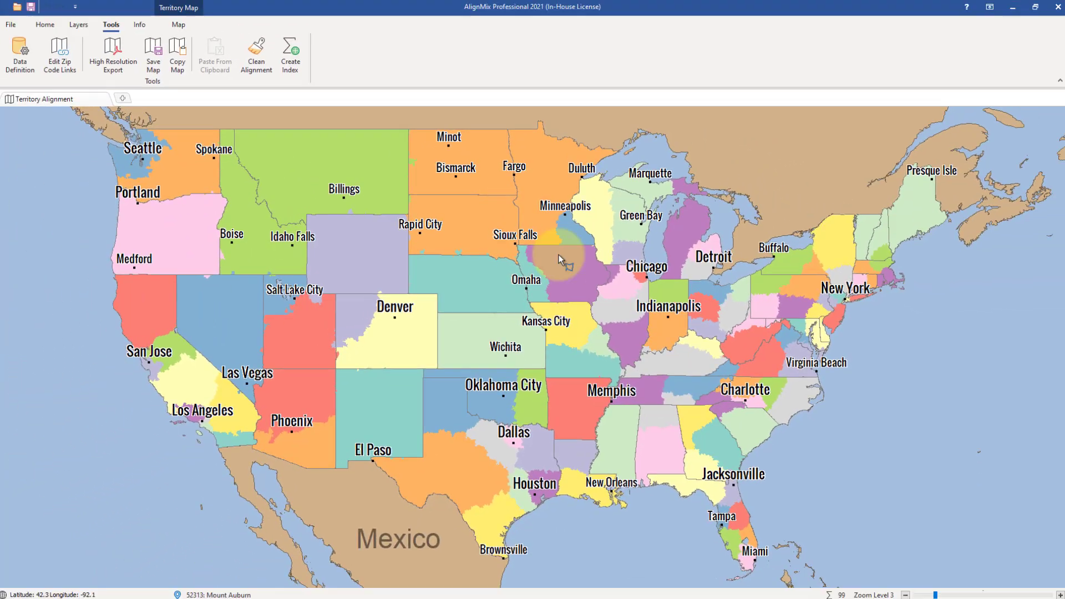
Step: Examine the properties of territory 303 around Omaha, including the list of selectable sales reps, and close them without changes
scroll(638, 338, "up", 1)
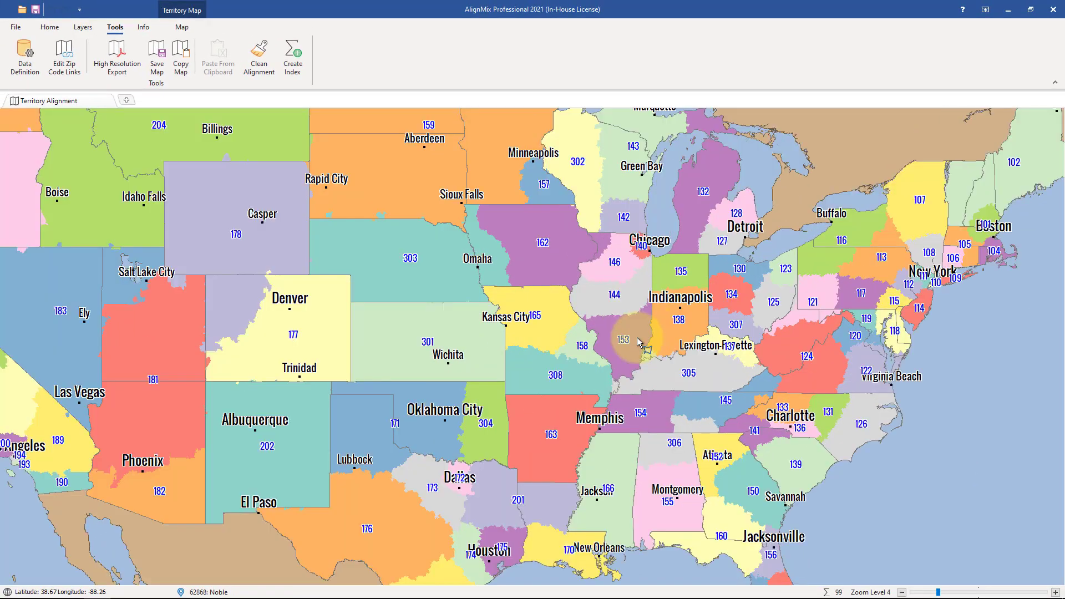
left_click(411, 281)
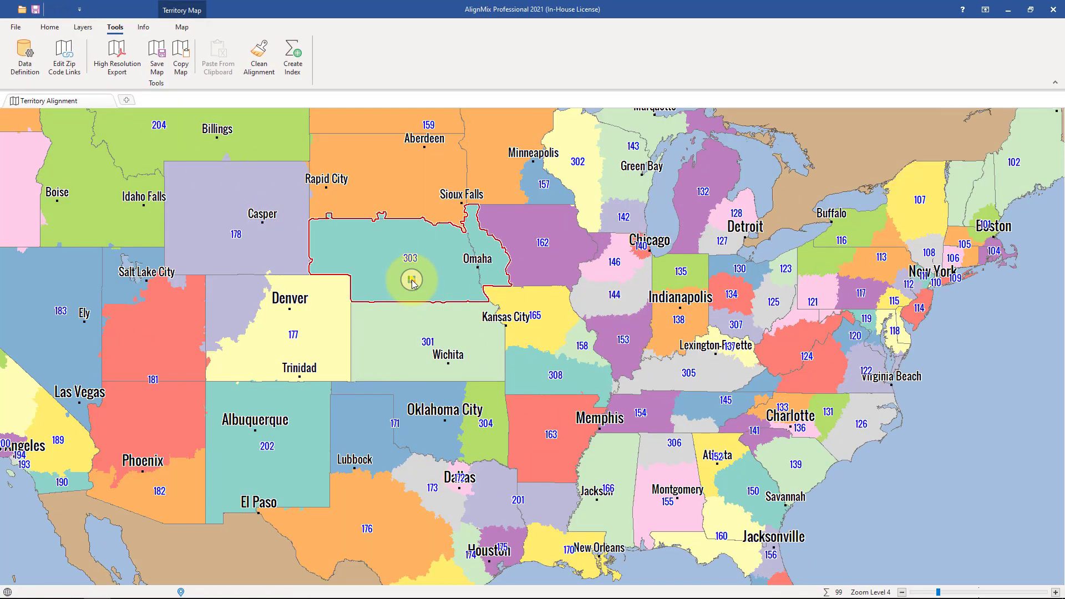
right_click(412, 281)
left_click(454, 280)
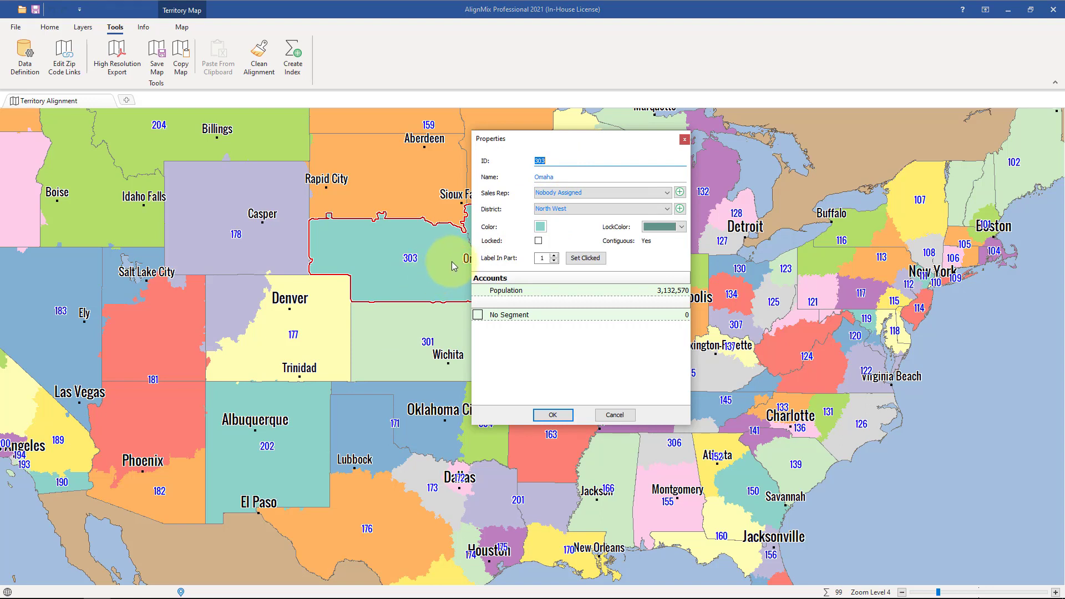
left_click(577, 194)
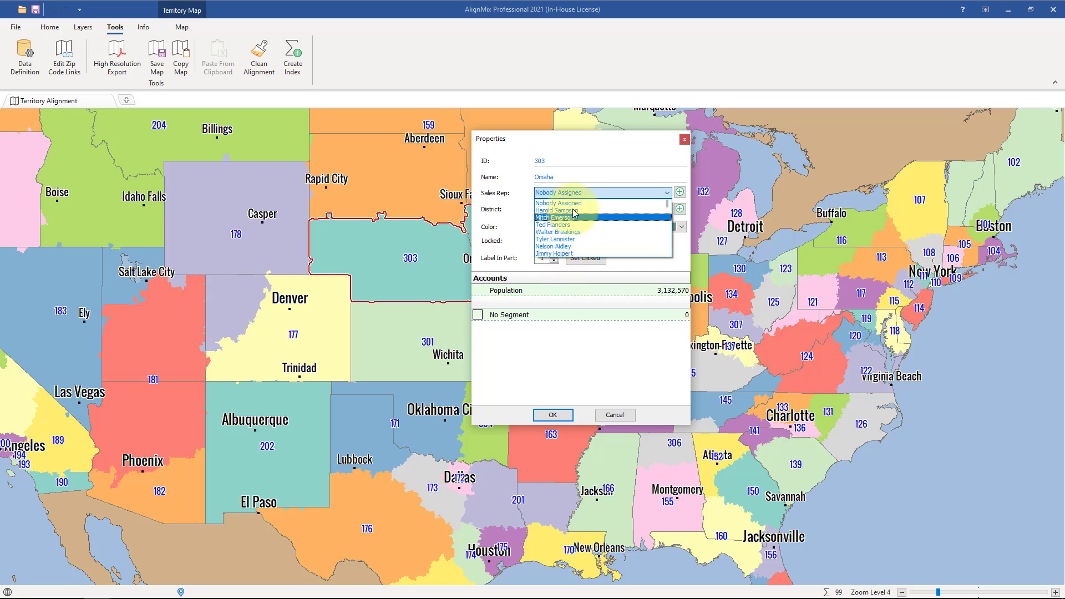
left_click(621, 415)
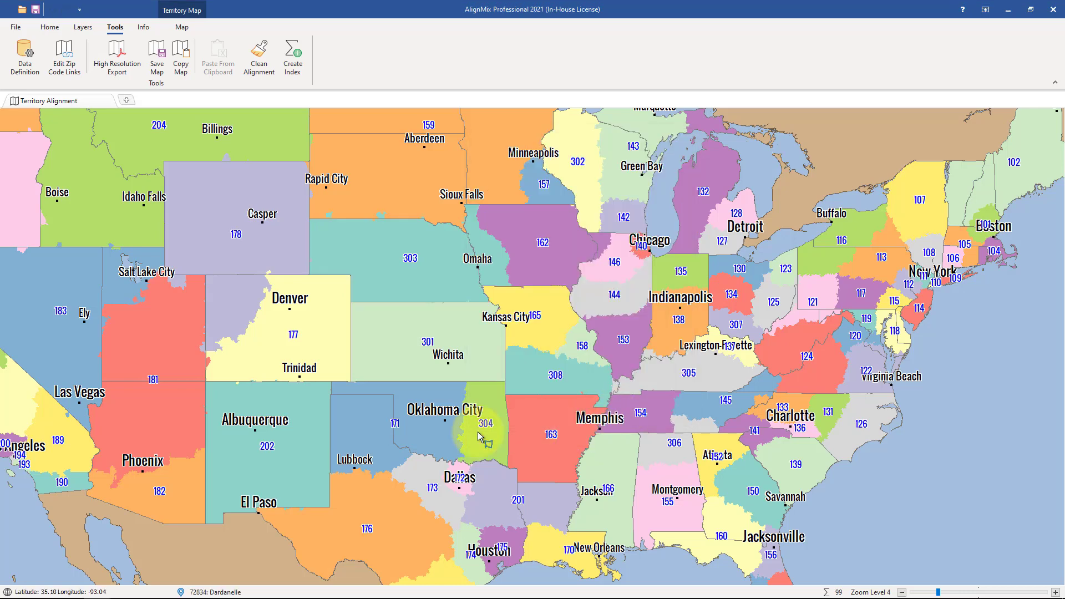
Step: Check the ID, name, sales rep, district and population in the properties of territory 177 around Denver, and close them without changes
right_click(293, 344)
left_click(334, 339)
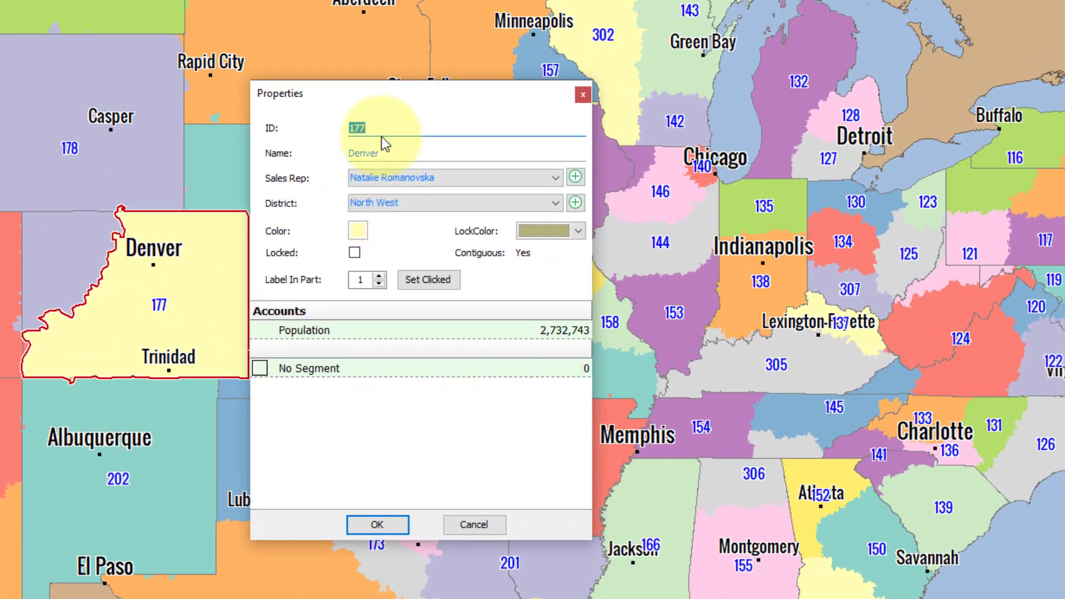
left_click(437, 221)
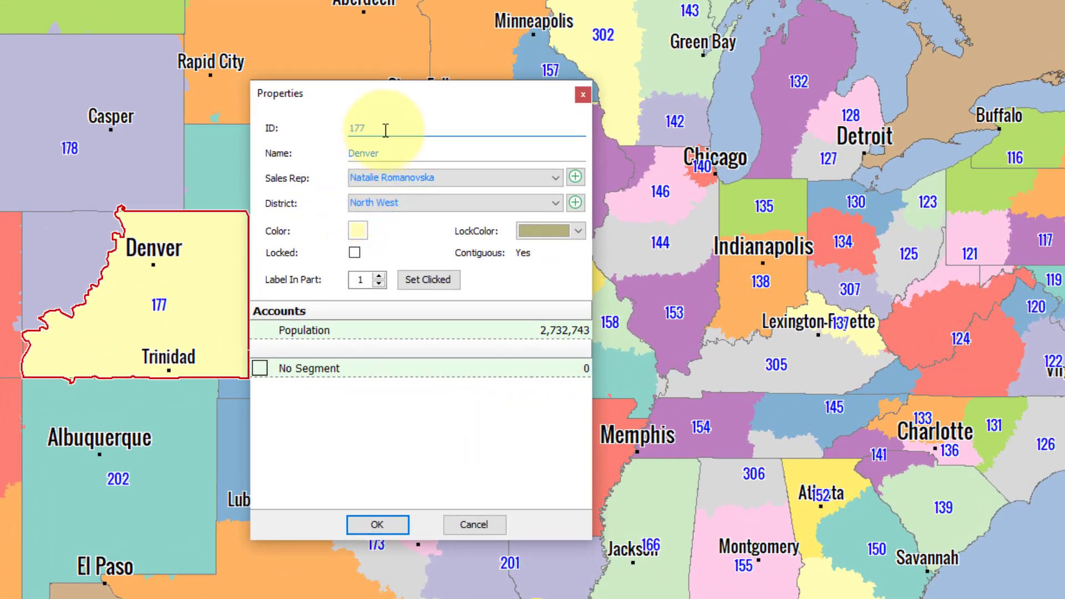
left_click(396, 151)
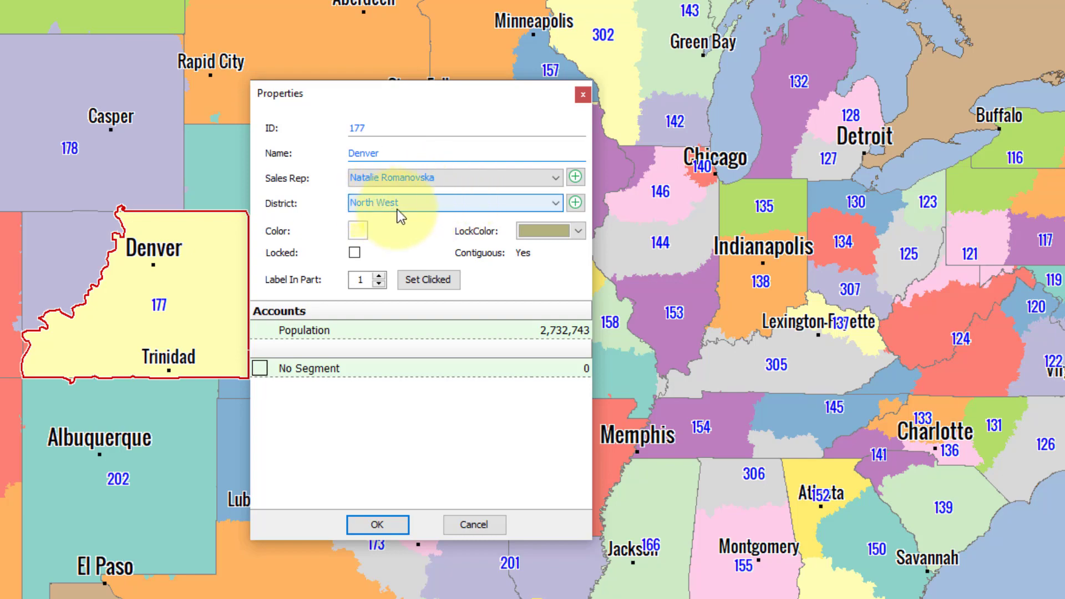
left_click(474, 524)
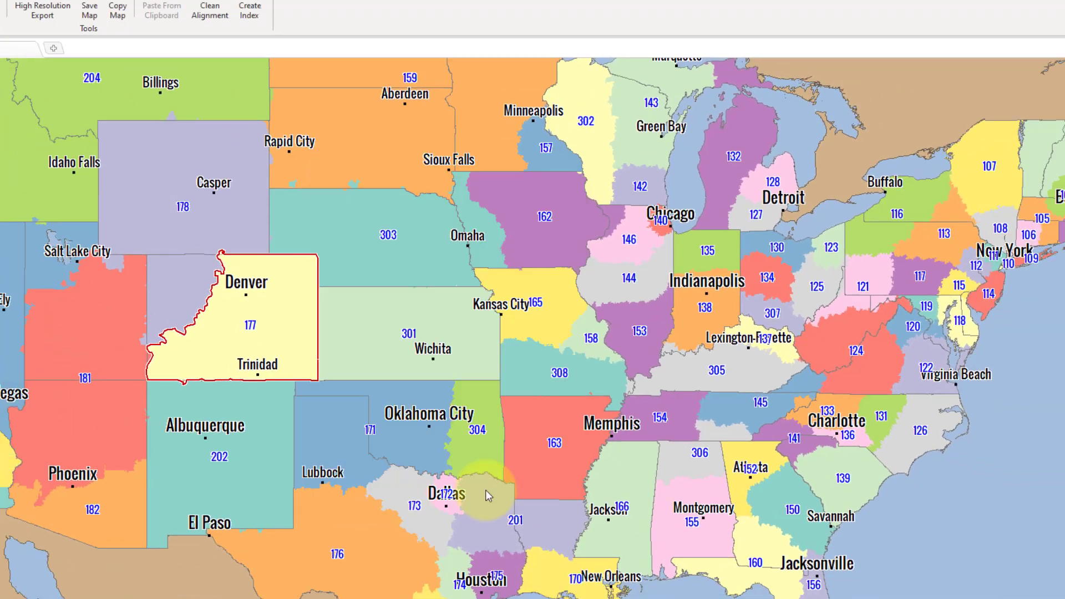